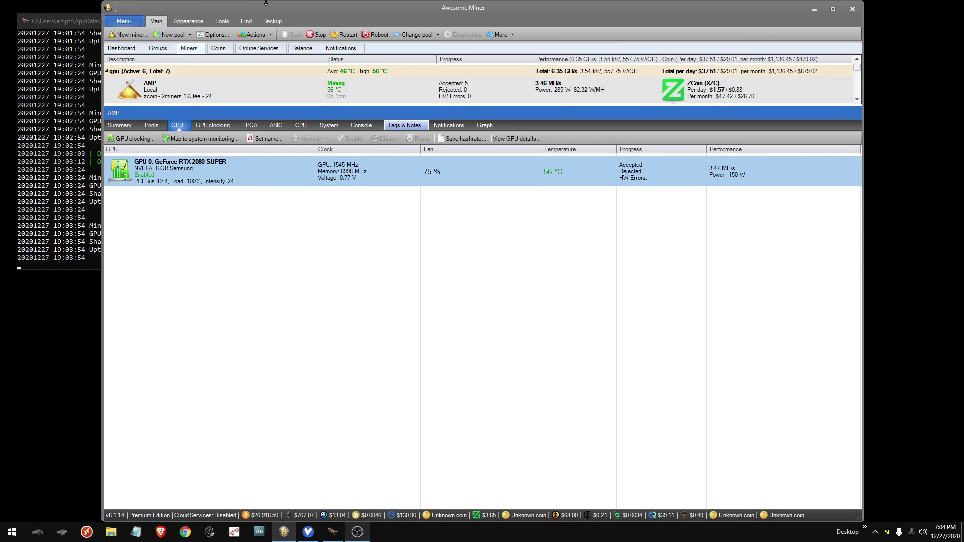
- Select the AMP miner and open the overclocking dialog for GPU 0
click(189, 95)
drag(75, 23, 66, 23)
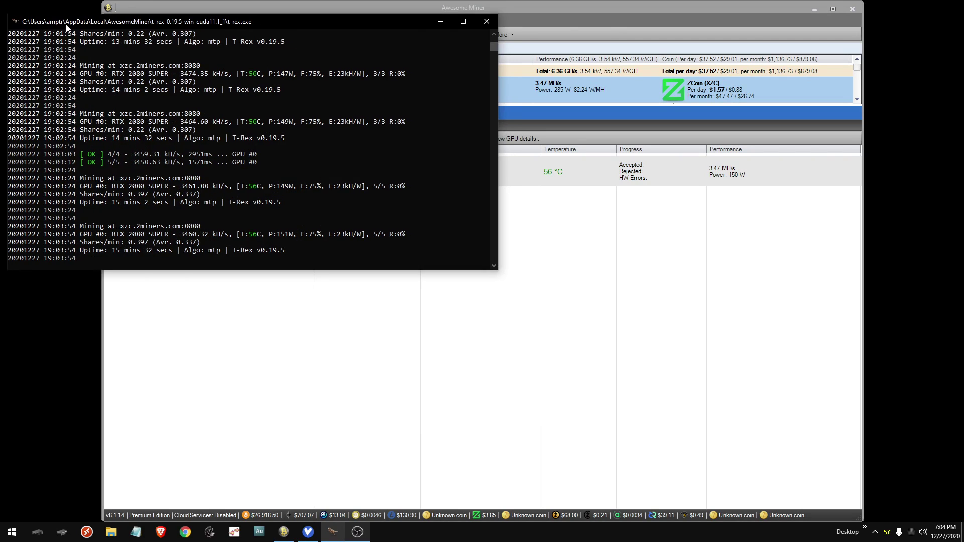
click(608, 12)
double_click(170, 161)
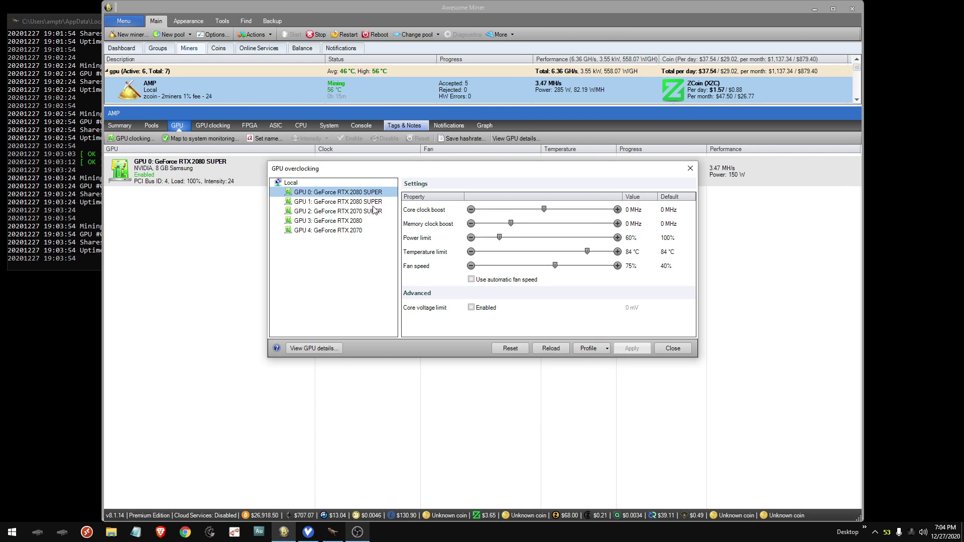
- Lower GPU 0's power limit to 50% and apply it
drag(431, 164, 428, 130)
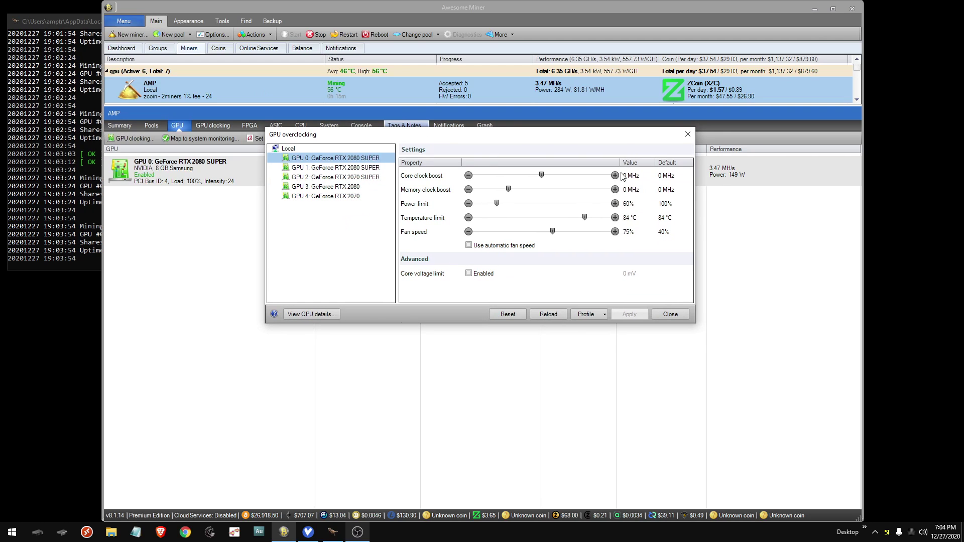
double_click(632, 189)
key(Escape)
double_click(631, 203)
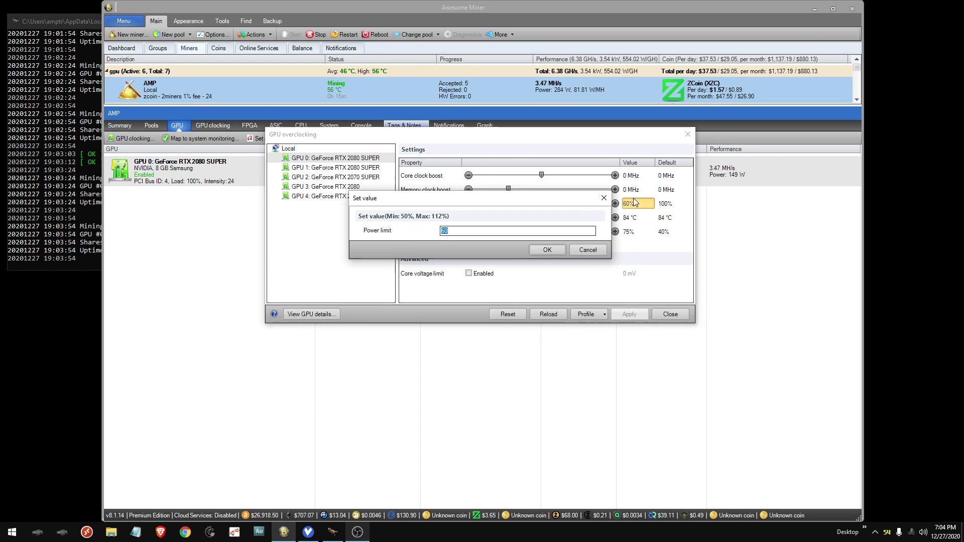
key(Escape)
drag(537, 135, 513, 201)
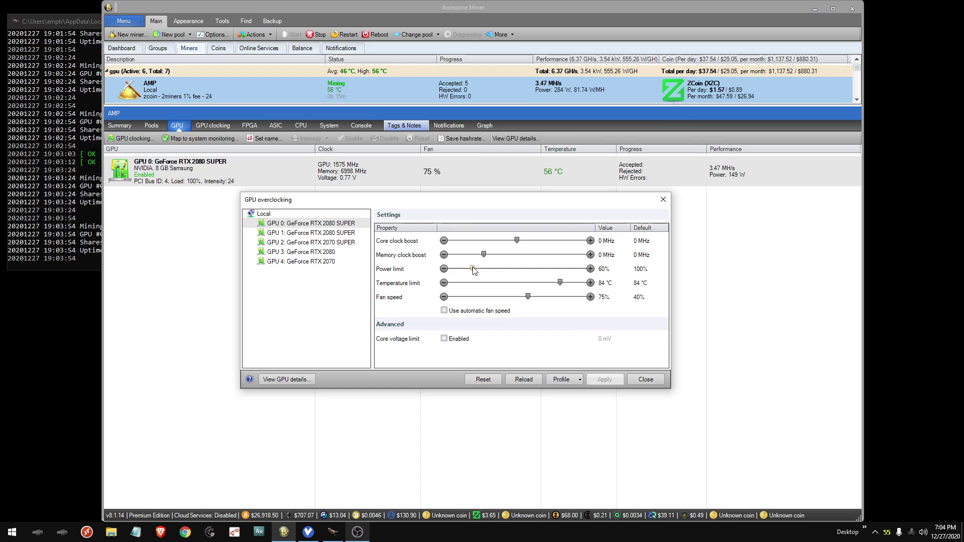
drag(472, 268, 387, 274)
click(603, 380)
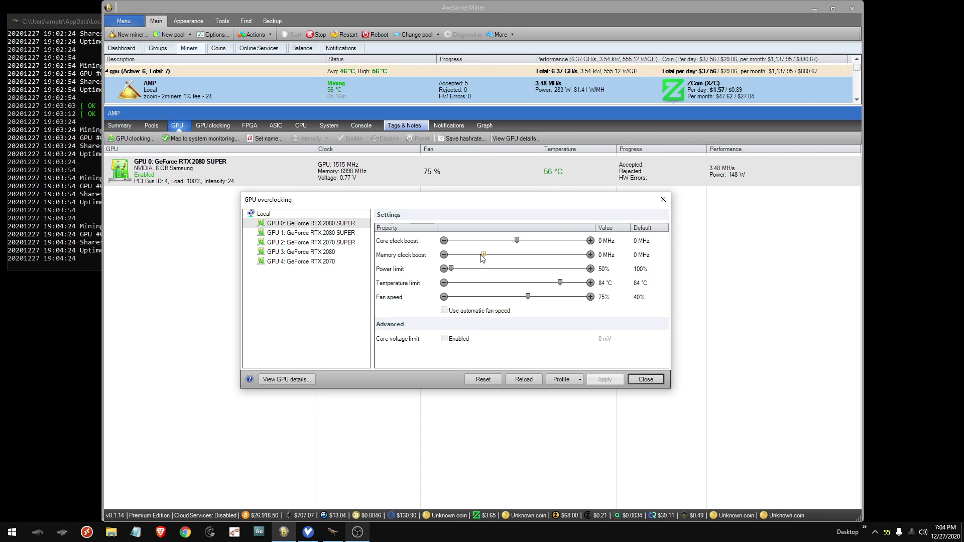
- Set memory clock boost to -1000 MHz and core clock boost to 125 MHz, applying each
drag(484, 255, 407, 256)
click(603, 380)
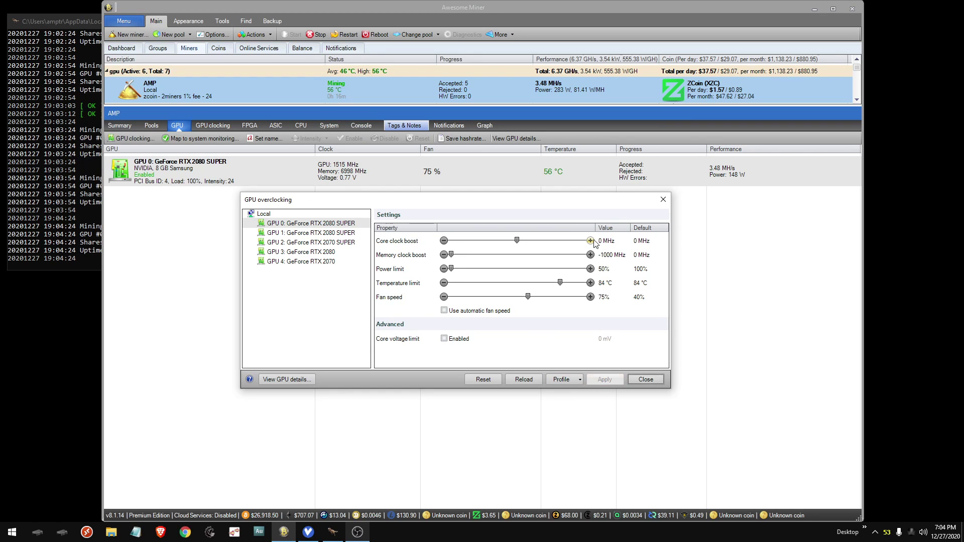
double_click(600, 242)
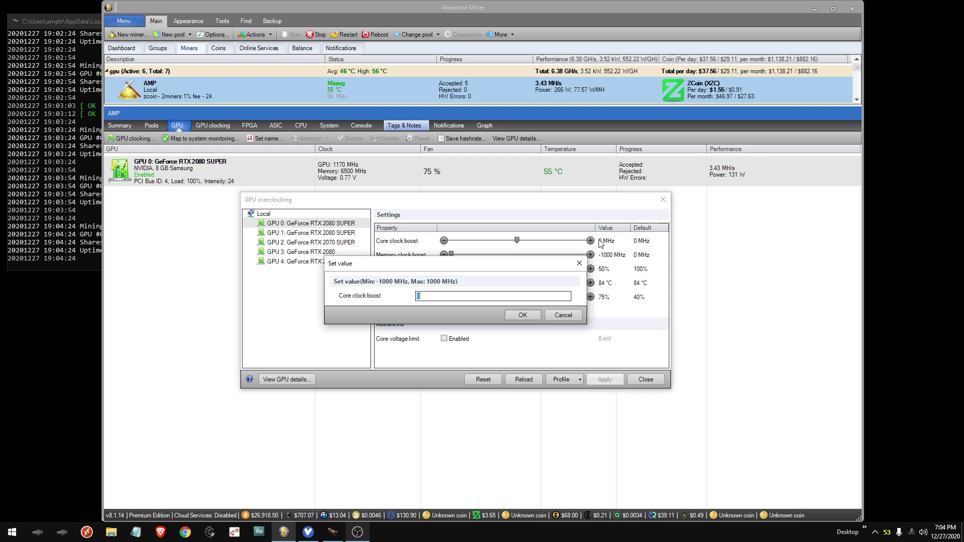
text(125)
click(535, 315)
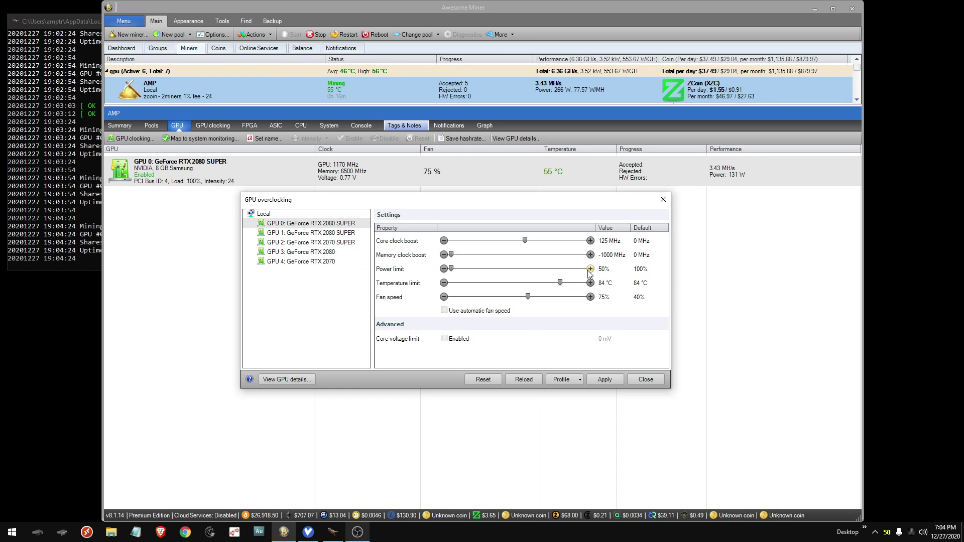
click(608, 379)
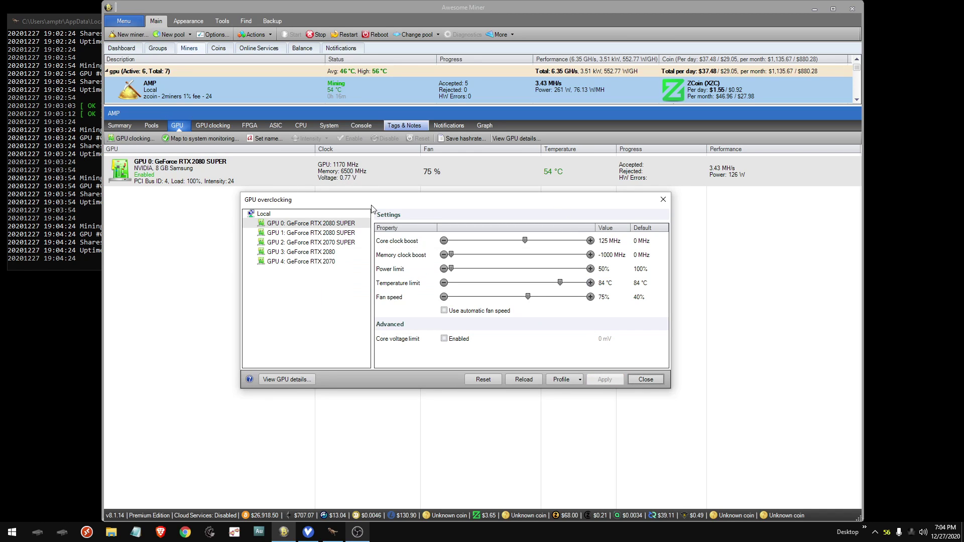
- Change the notes line's power from 60 to 50 and memory from -500 to -1000
click(136, 533)
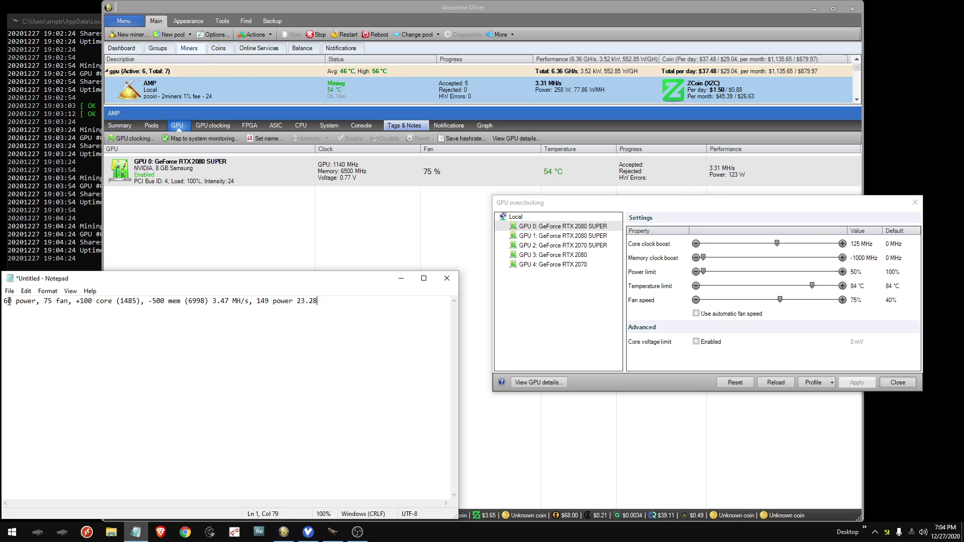
drag(9, 300, 4, 301)
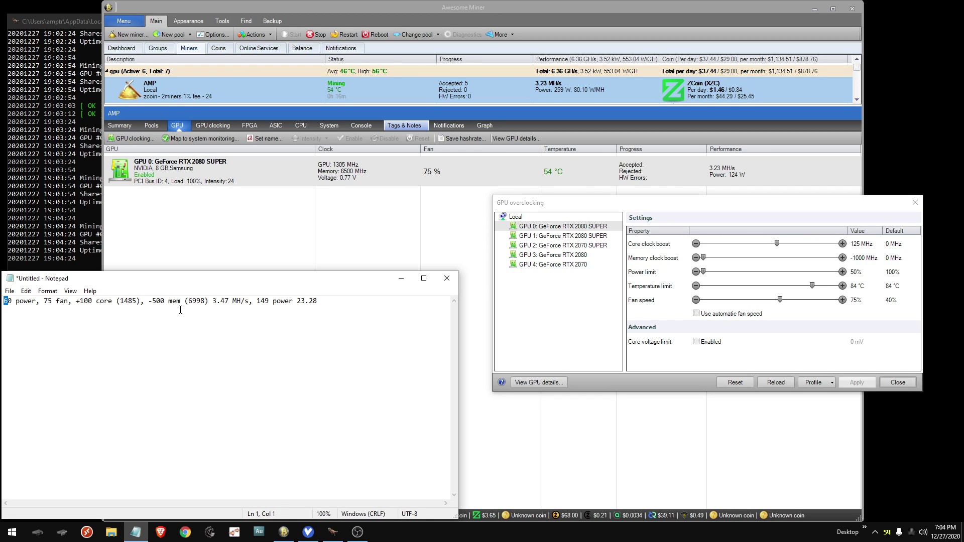
text(5)
drag(152, 301, 158, 301)
text(10)
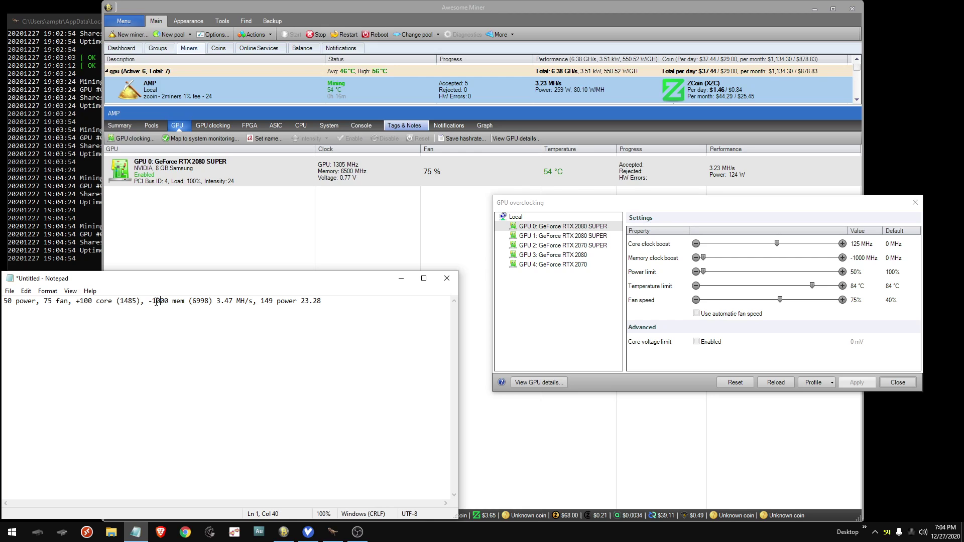
click(176, 301)
drag(191, 287, 194, 279)
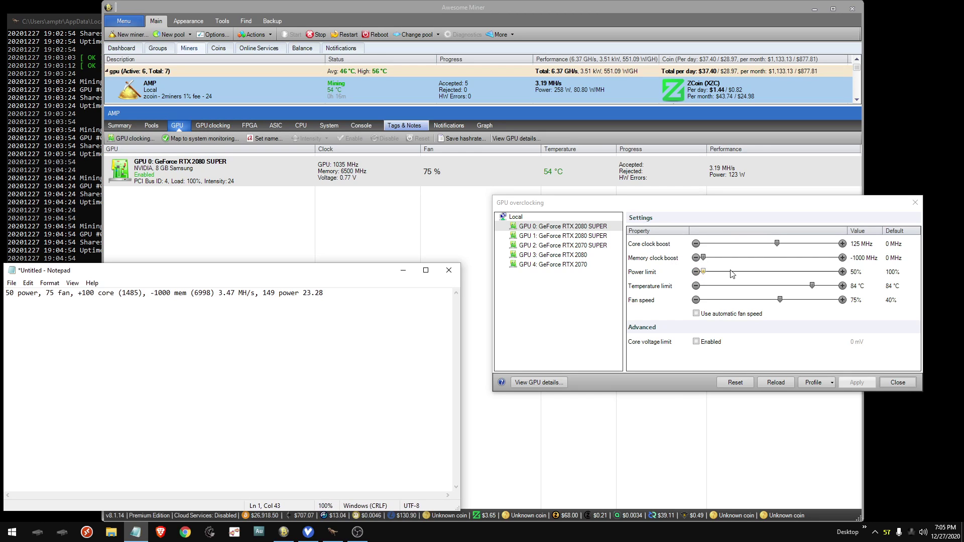
- Open MSI Afterburner from the system tray, then minimize it
click(874, 534)
click(865, 512)
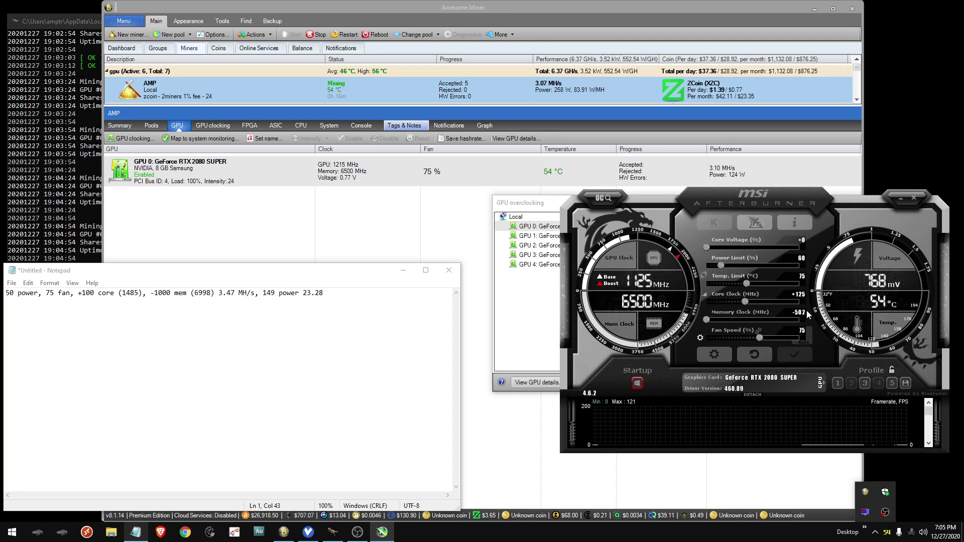
click(900, 200)
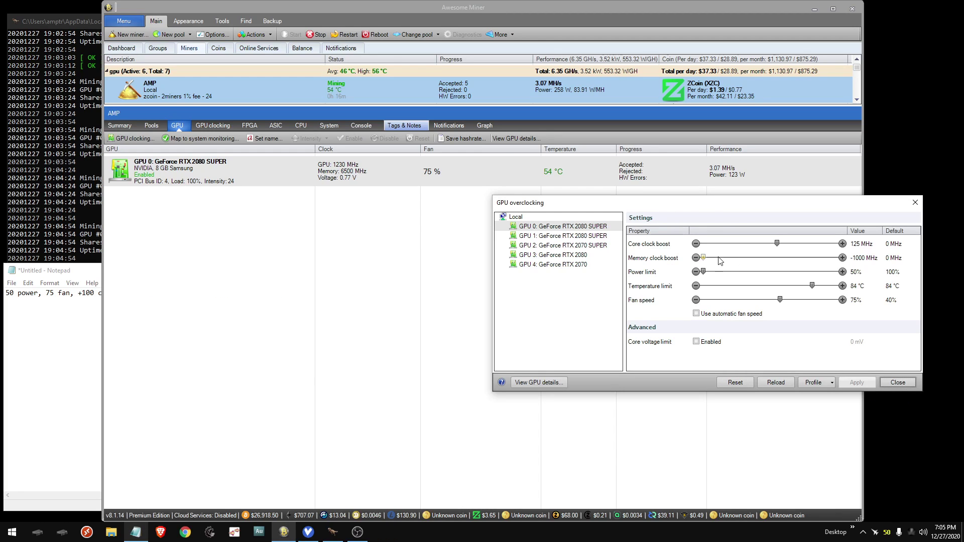
- Change the notes' memory clock from 6998 to 6500
click(61, 270)
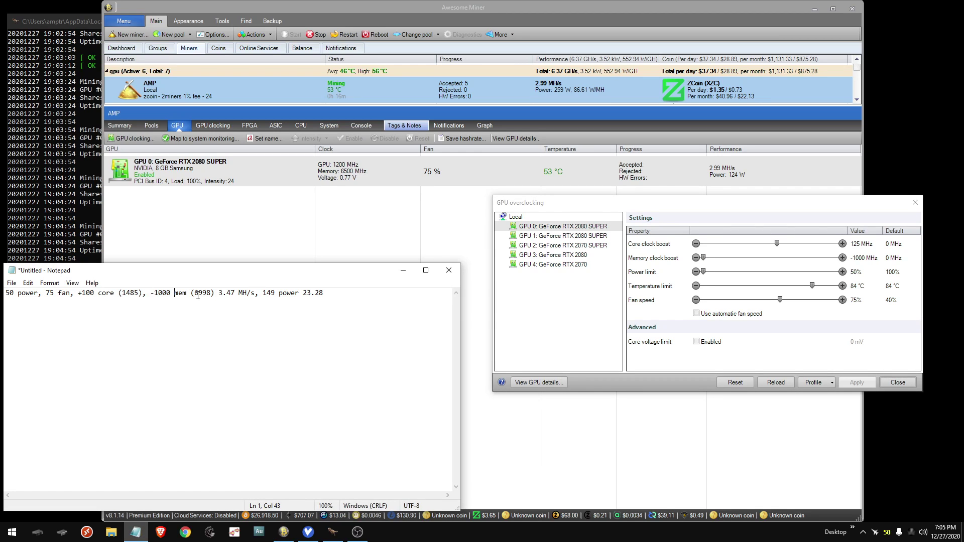
drag(198, 296, 210, 294)
text(500)
- Set GPU 0's temperature limit to 75 °C and apply it
click(863, 287)
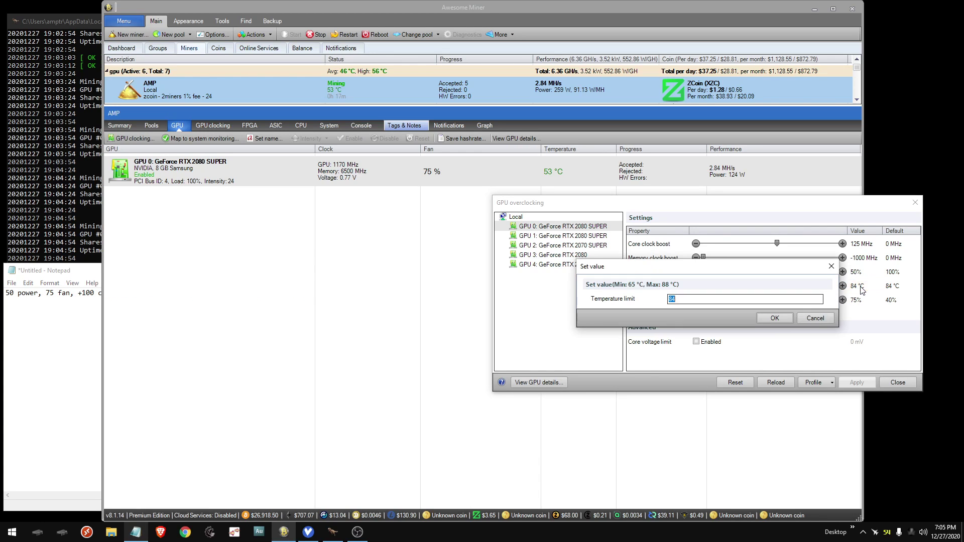
text(75)
key(Return)
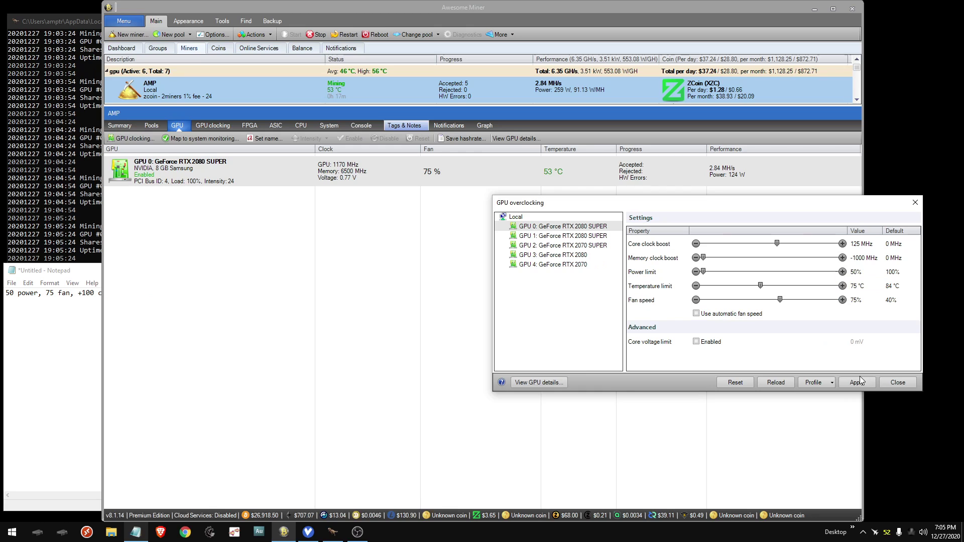
click(857, 383)
key(alt+Tab)
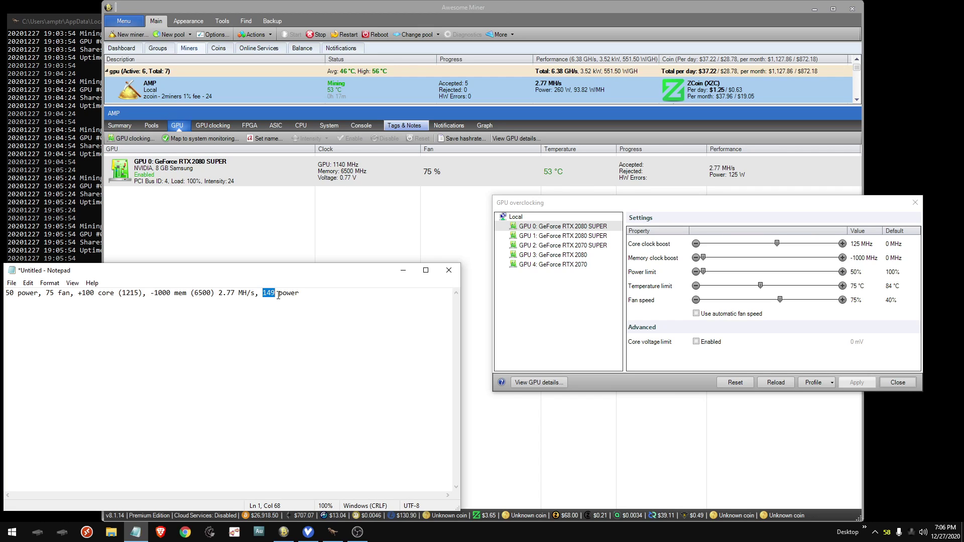
- Correct the notes' power reading from 149 to 125 and select the word power
drag(299, 274, 298, 258)
drag(641, 197, 649, 197)
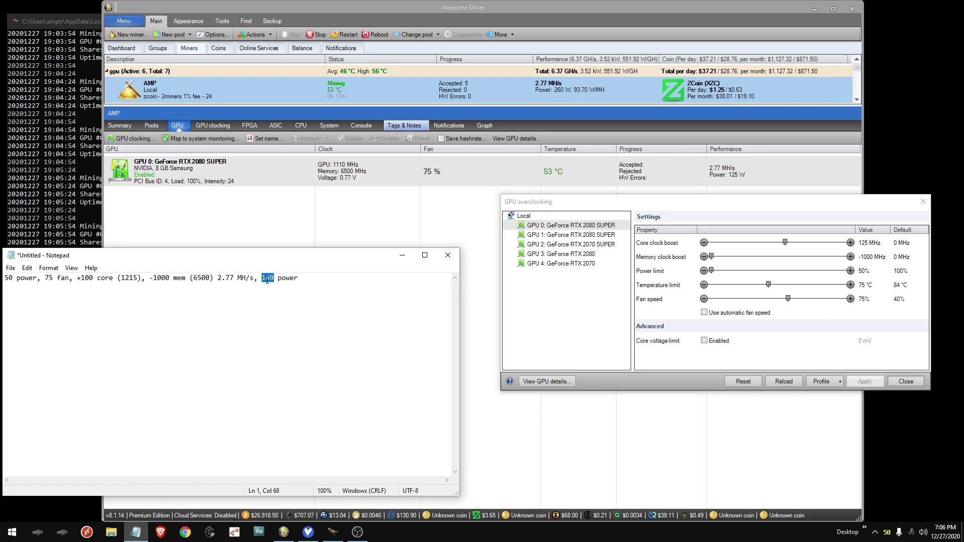
text(125)
drag(278, 279, 302, 280)
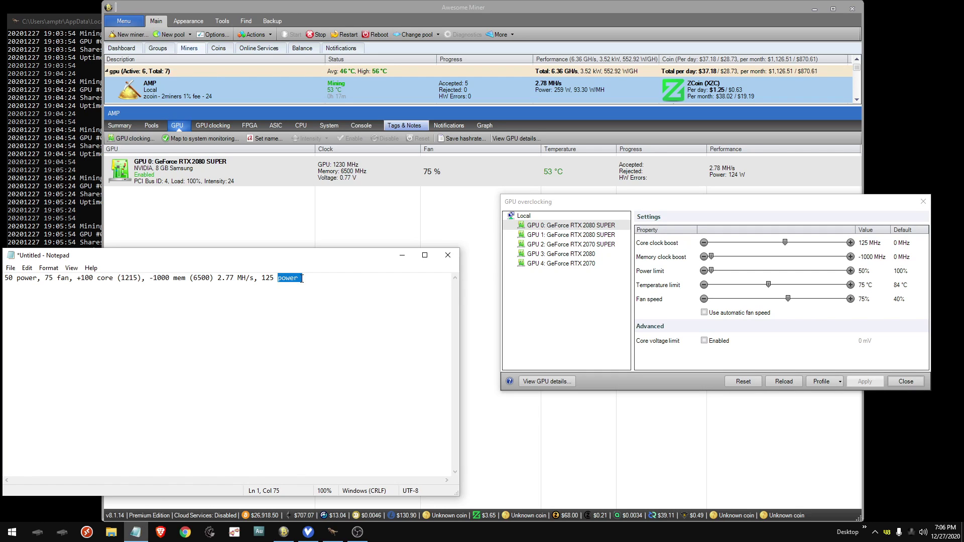
- Set GPU 0's power limit to 55%
double_click(869, 272)
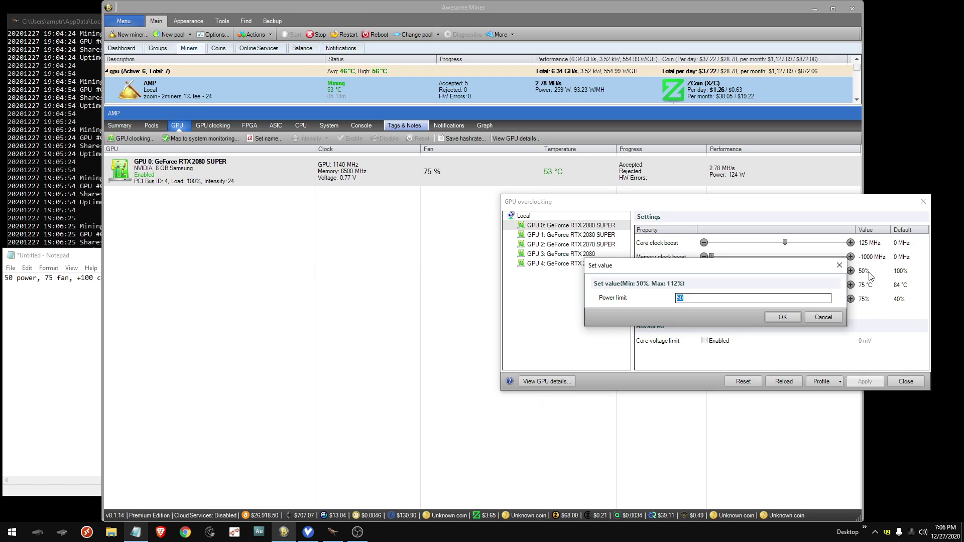
text(55)
key(Return)
- Edit the second notes line to +125 core (1335), 3.22 MH/s, 137 watts
click(114, 291)
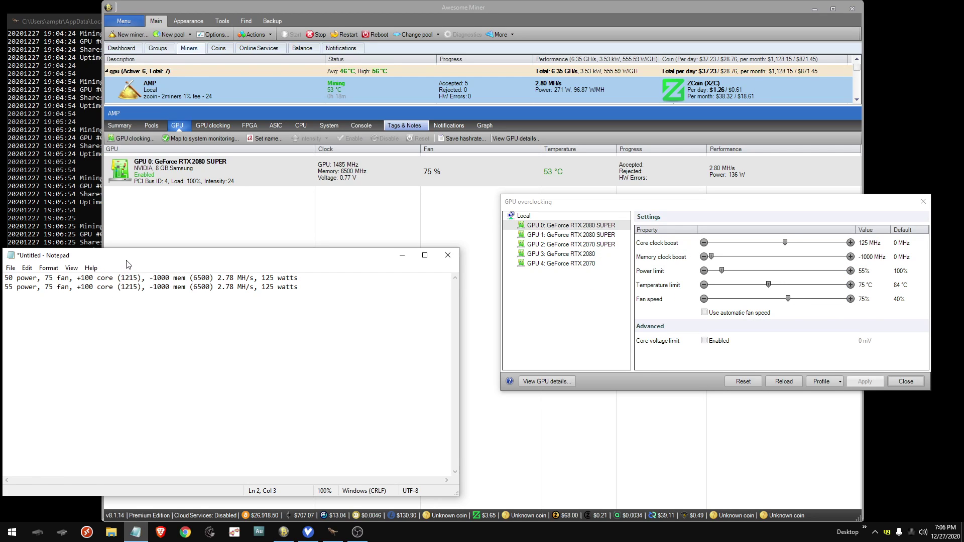
drag(127, 265, 124, 266)
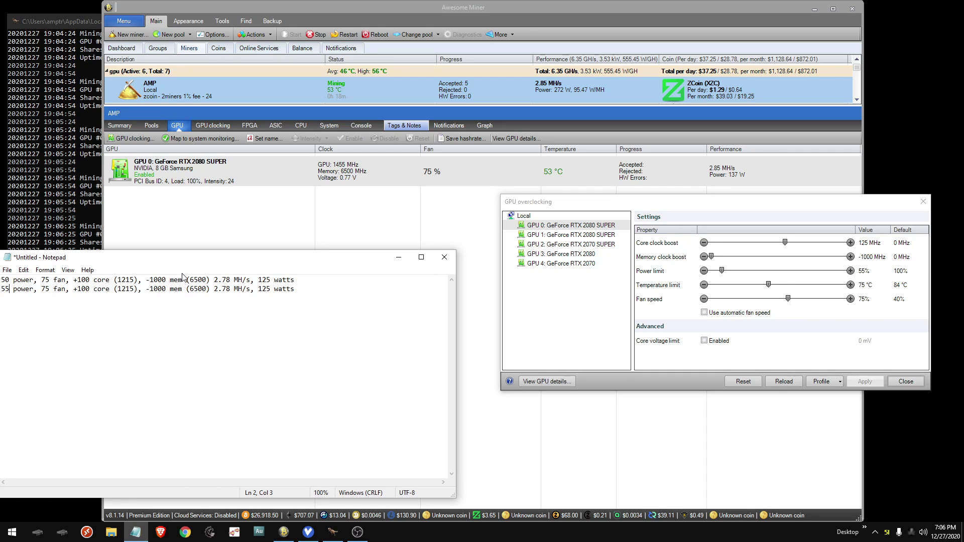
drag(166, 258, 169, 259)
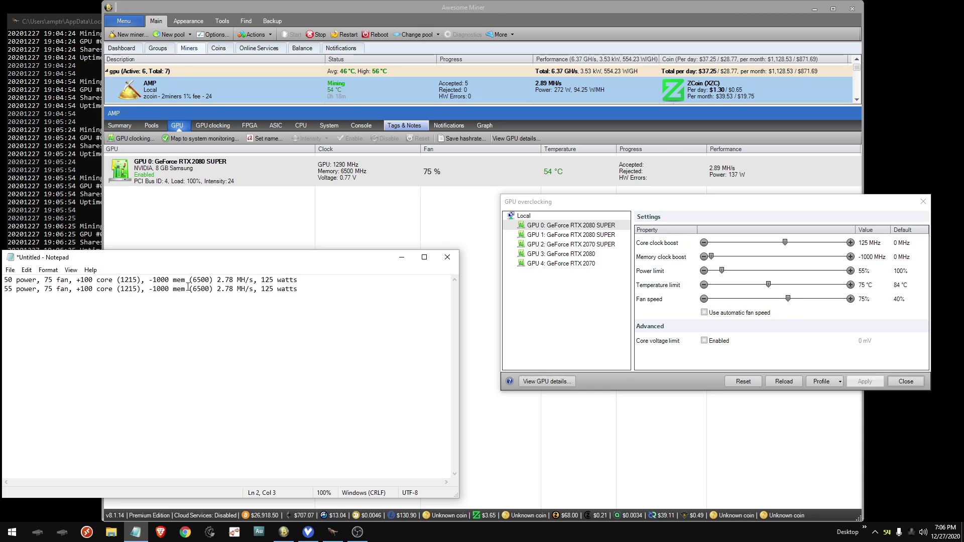
double_click(49, 289)
drag(128, 260, 128, 260)
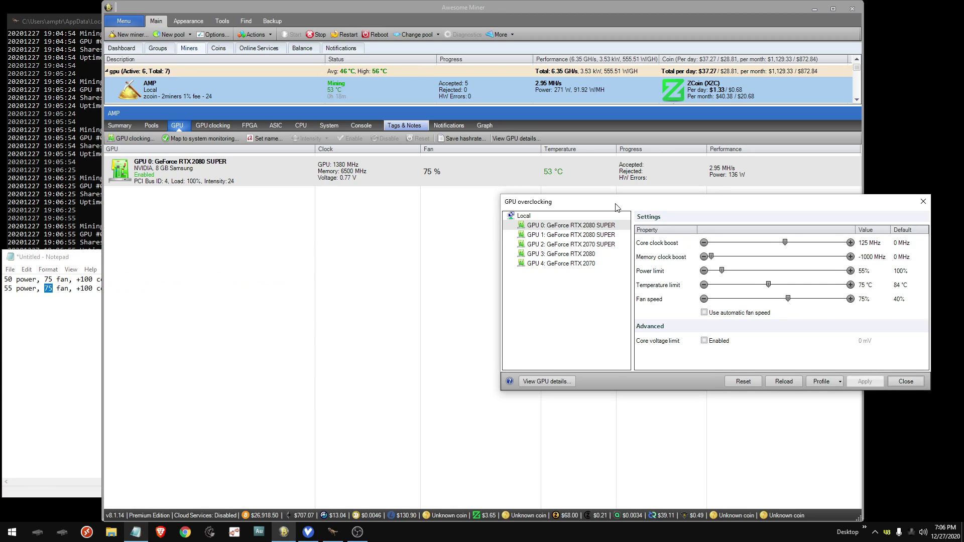
drag(611, 206, 605, 209)
click(196, 267)
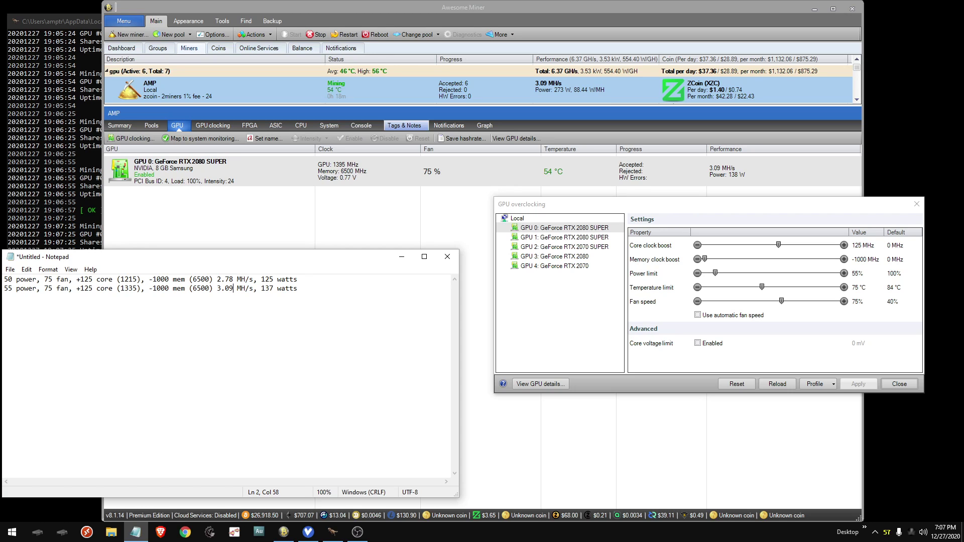
key(BackSpace)
key(BackSpace)
text(22)
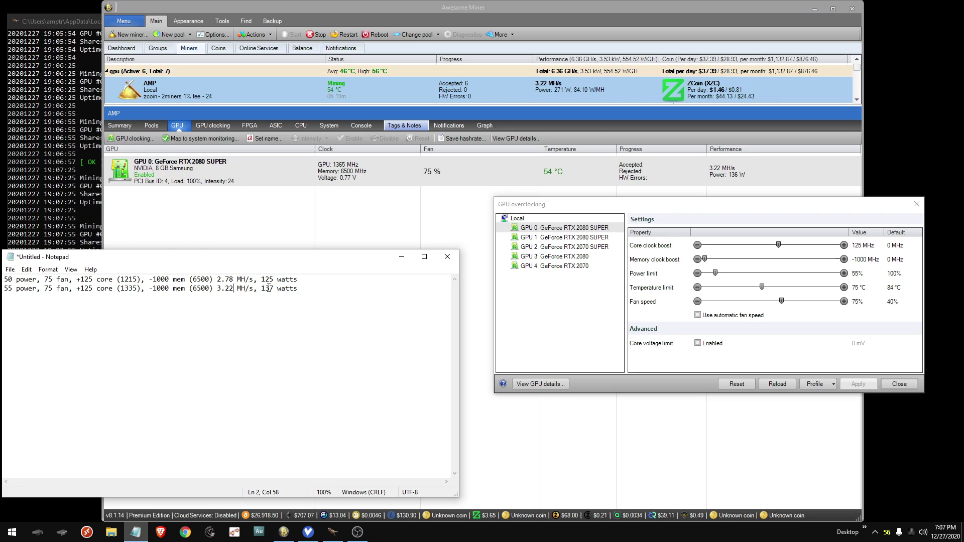
- Enter a 60% power limit for GPU 0, keeping only GPU 0 selected
double_click(856, 275)
text(60)
key(Return)
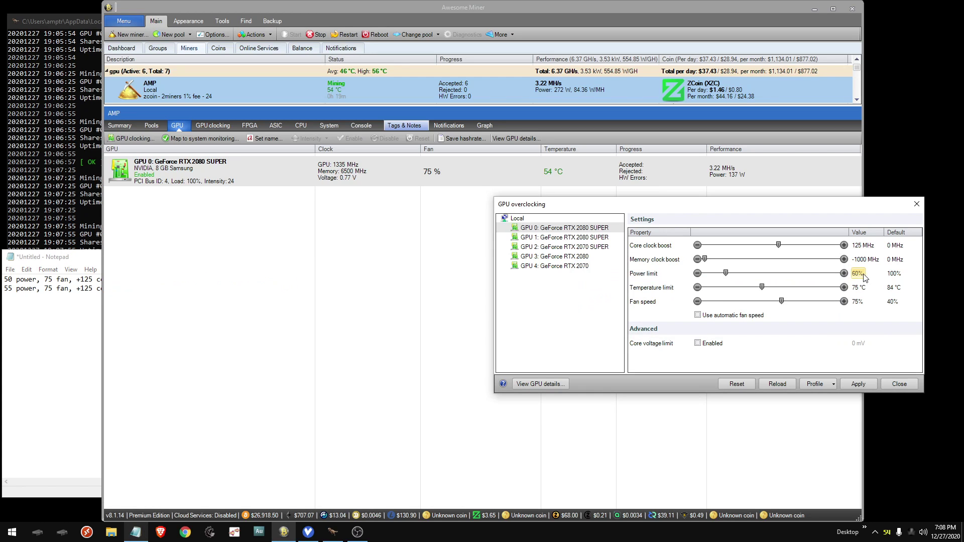
mouse_move(608, 209)
mouse_down()
mouse_move(617, 208)
mouse_move(608, 205)
mouse_up()
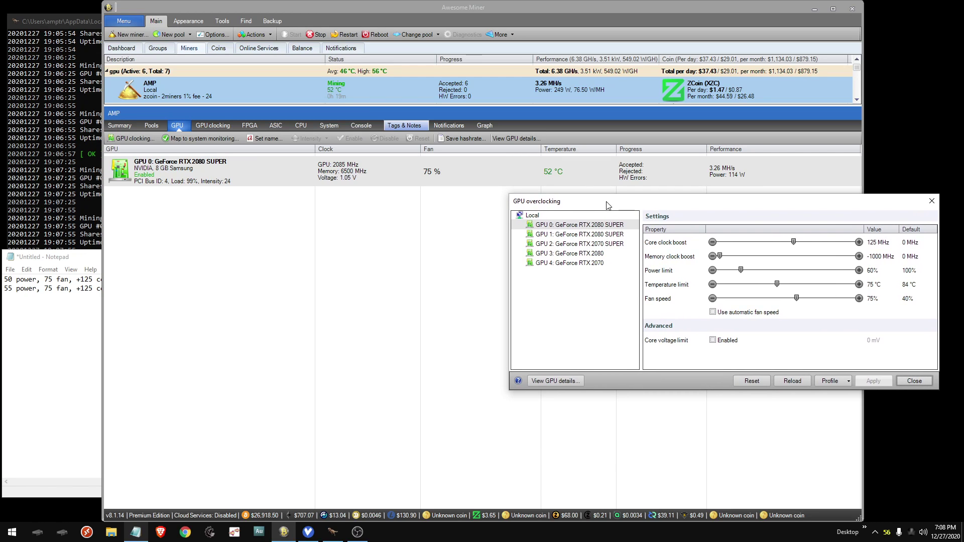
ctrl+click(599, 235)
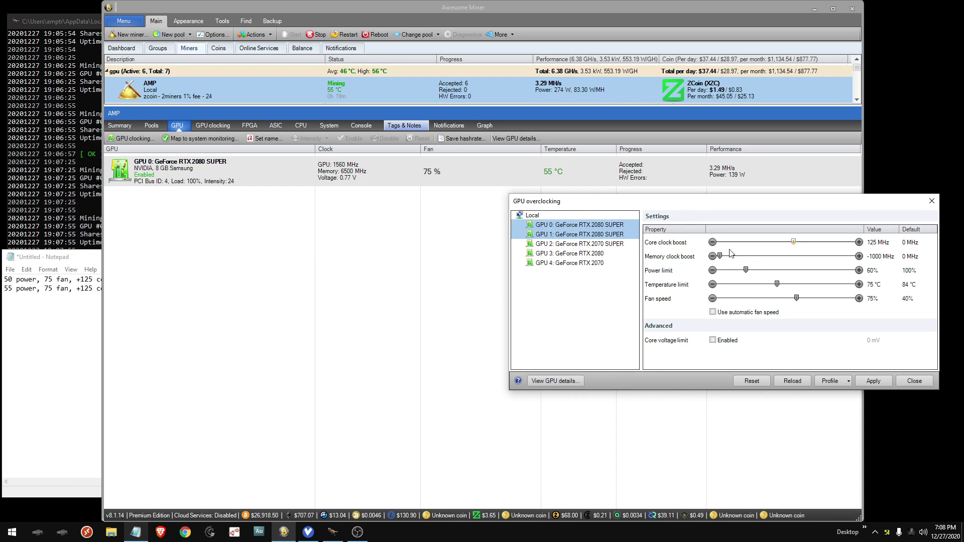
click(599, 227)
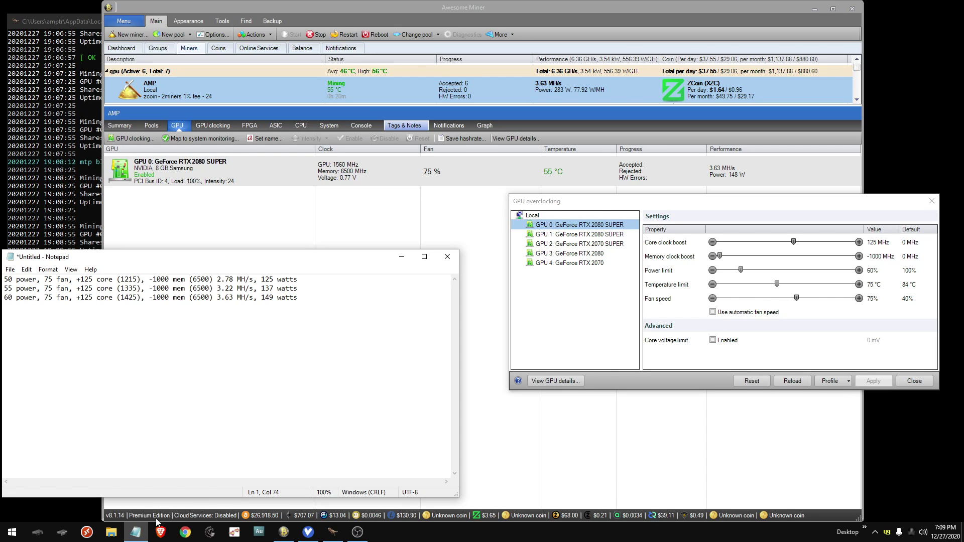
- Compute 2780 ÷ 125 in Calculator and add 22.2 to the first notes line
click(12, 532)
click(292, 301)
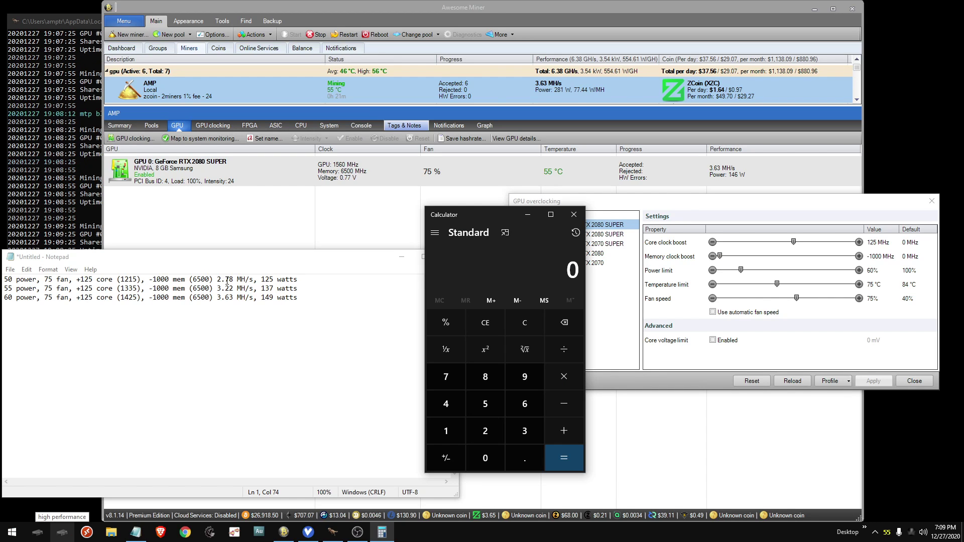
click(485, 430)
click(446, 377)
click(488, 379)
click(485, 458)
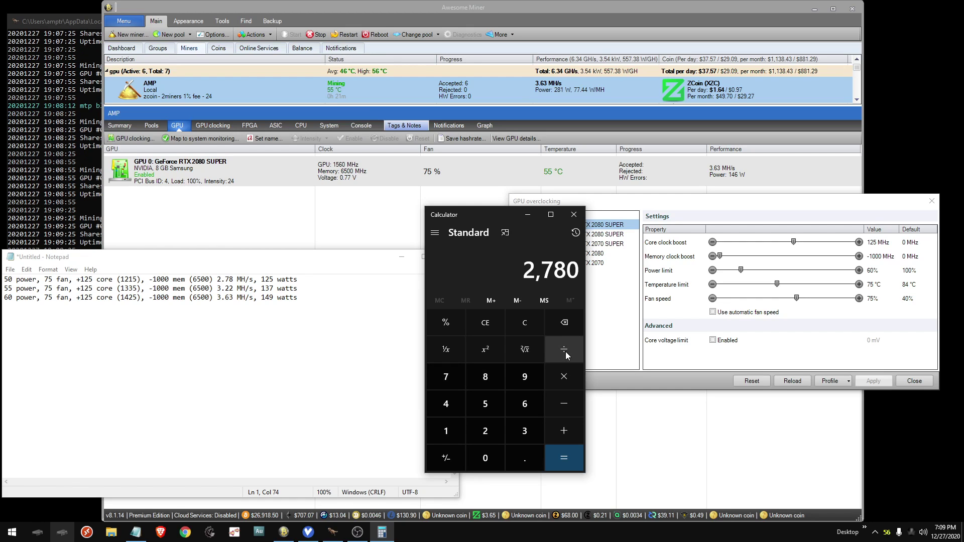
click(562, 353)
click(446, 431)
click(485, 430)
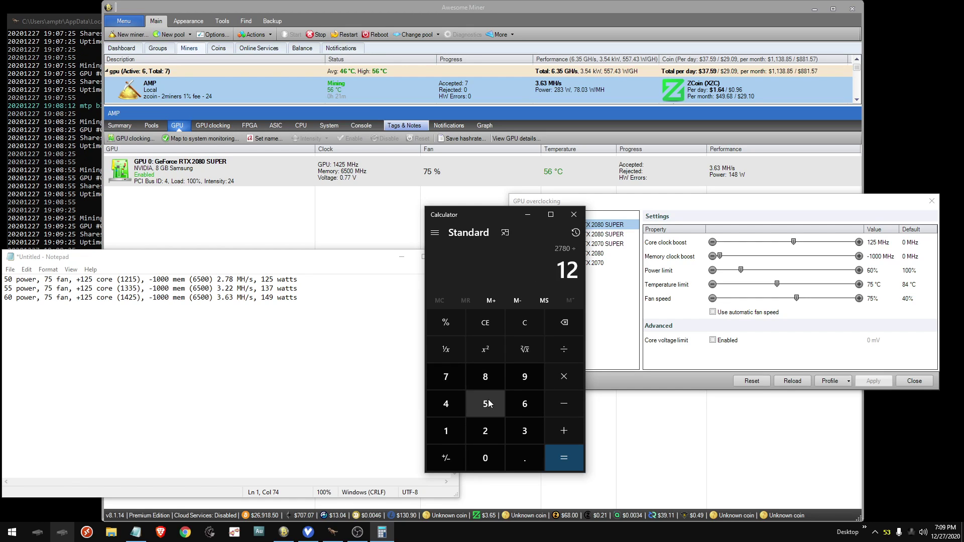
click(485, 404)
click(571, 464)
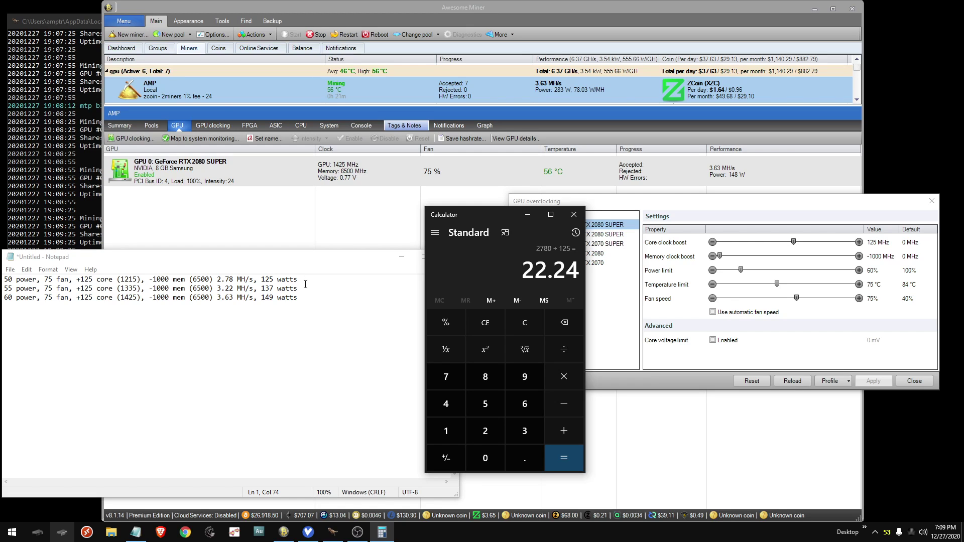
key(alt+Tab)
text(22.2)
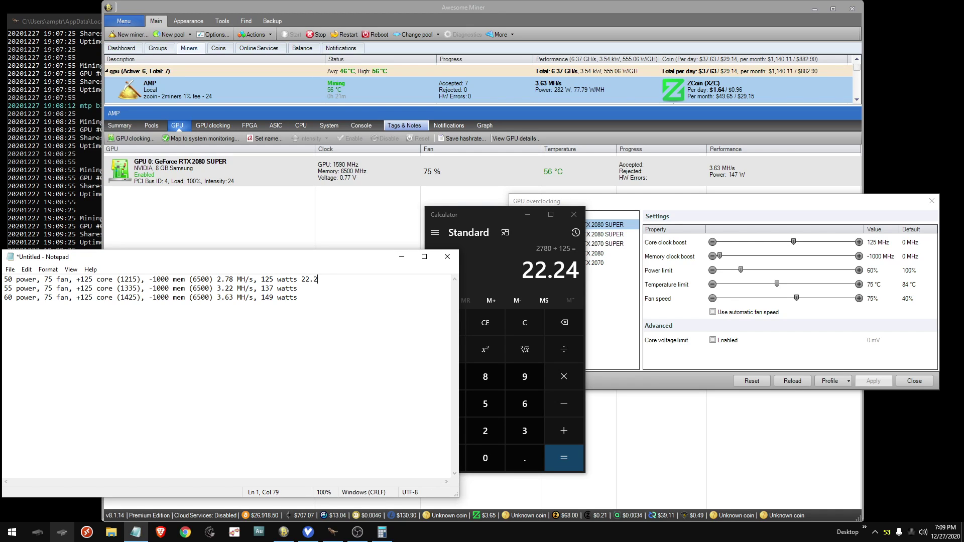
- Compute 3220 ÷ 137 and append 23.50 to the second notes line
click(523, 329)
text(3220)
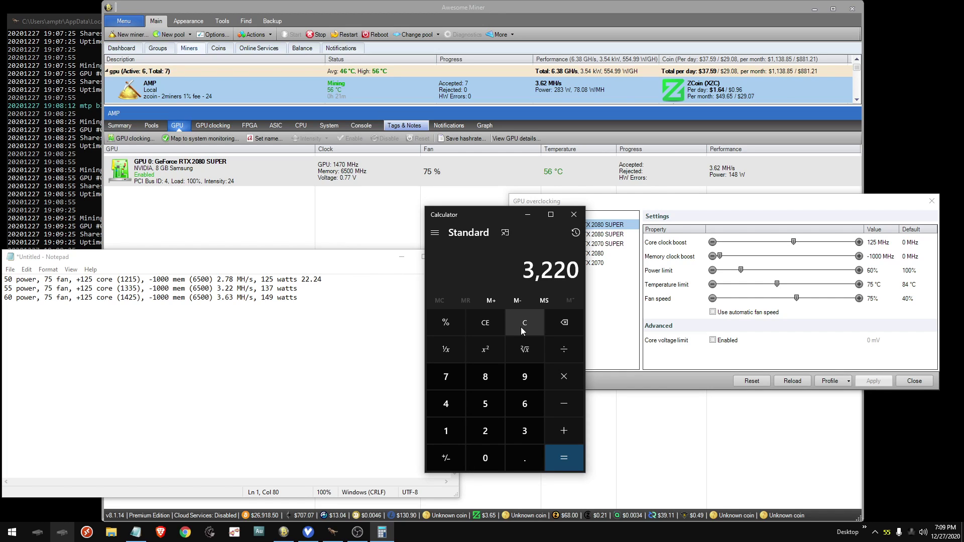
text(/137)
key(Return)
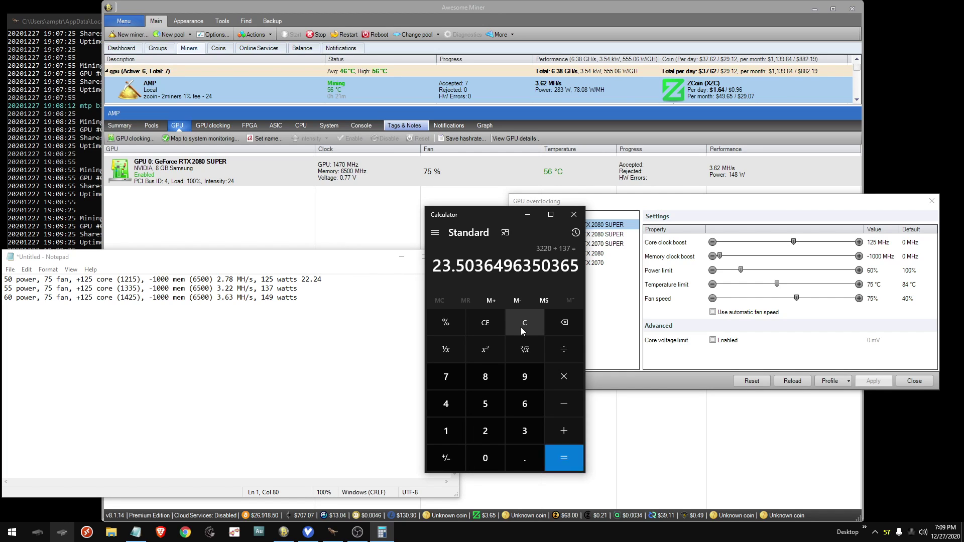
click(311, 288)
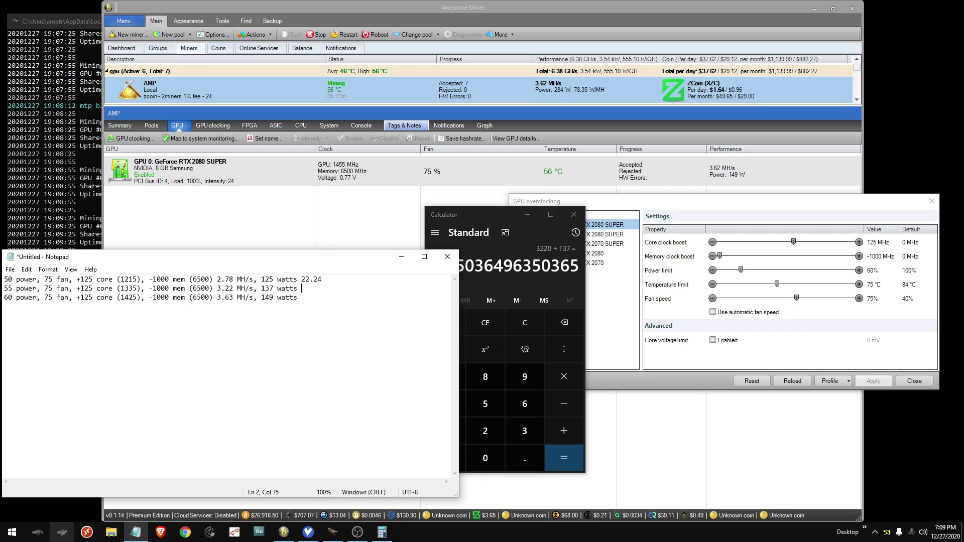
text(23.50)
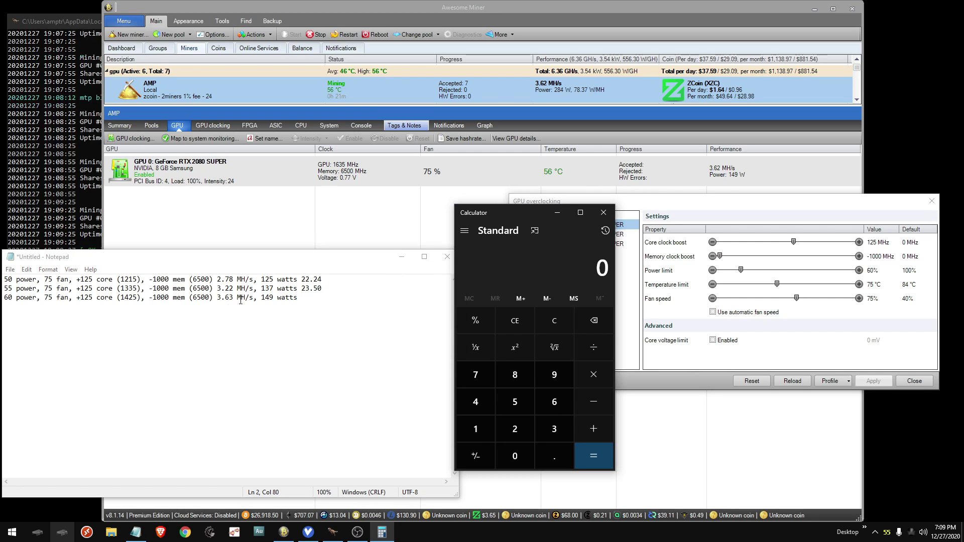
drag(229, 298, 233, 297)
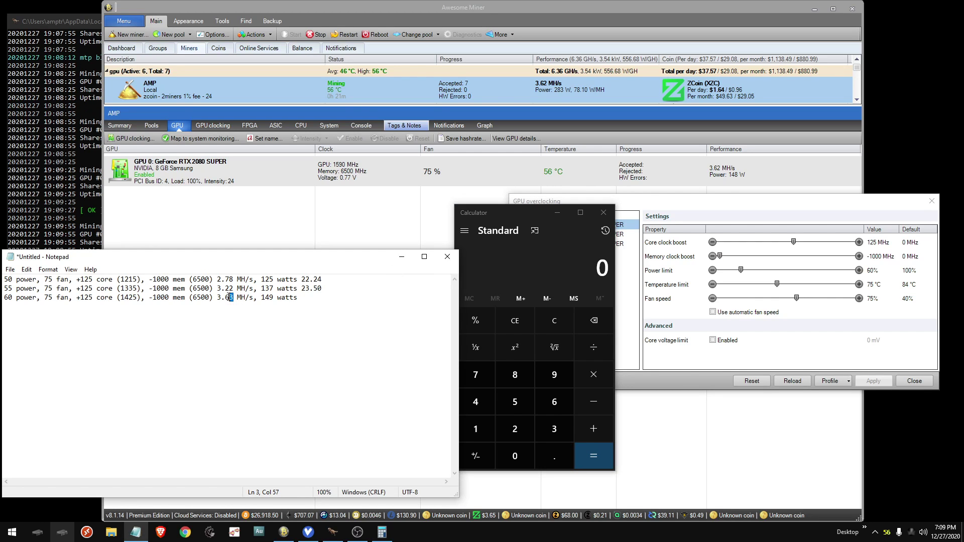
- Correct 3.63 to 3.62, then set and apply a 65% power limit on GPU 0
text(2)
double_click(872, 270)
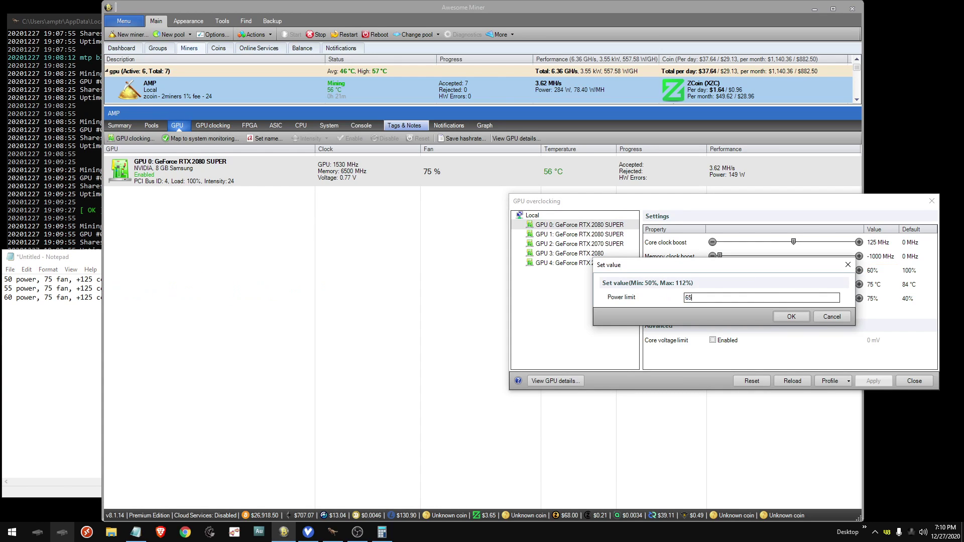
text(65)
key(Return)
click(884, 382)
key(alt+Tab)
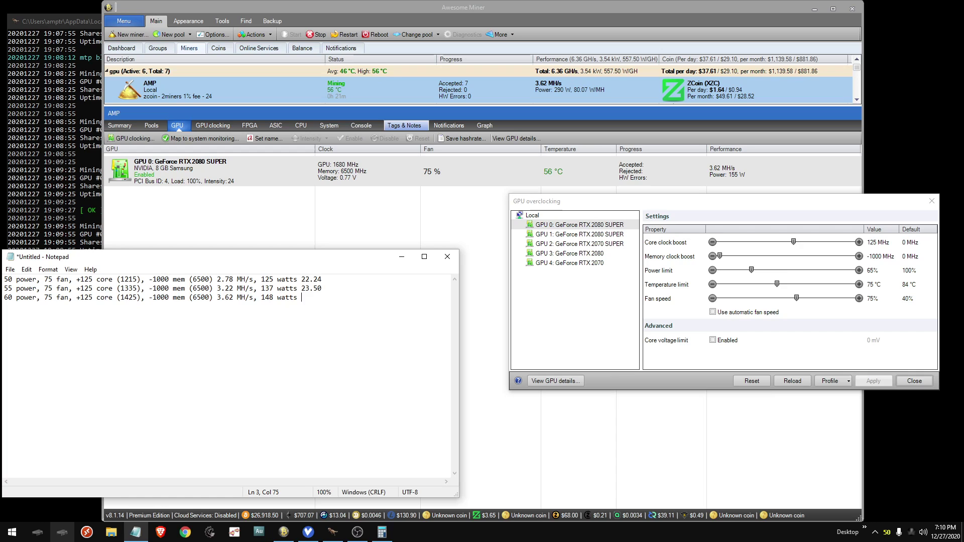
- Compute 3620 ÷ 148 in Calculator and start typing 24.45 on the 60% notes line
click(381, 532)
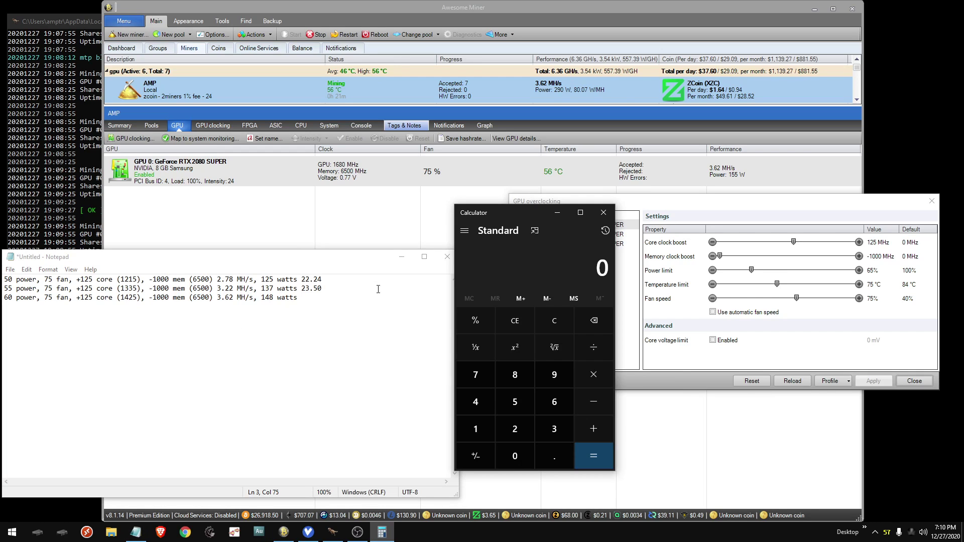
click(555, 428)
text(620 ÷ )
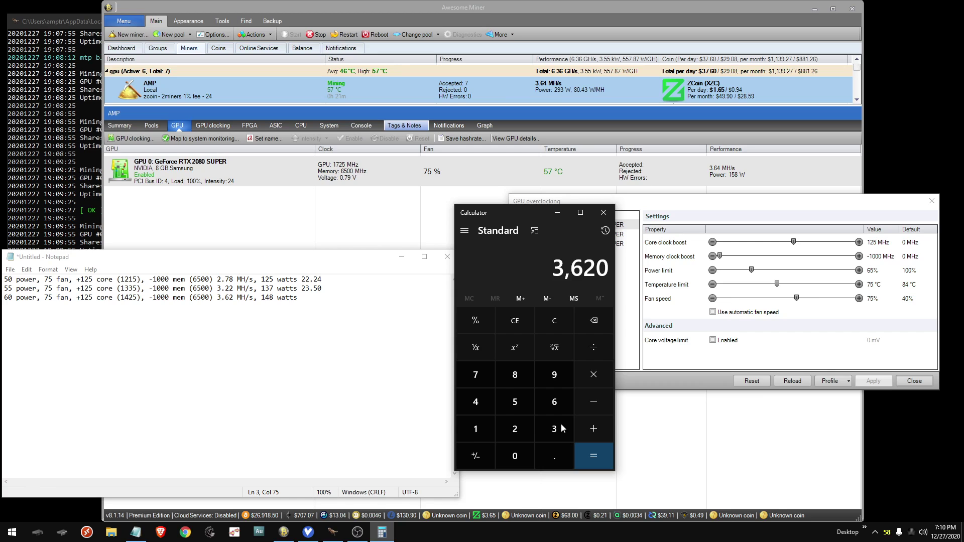
text(148)
key(Return)
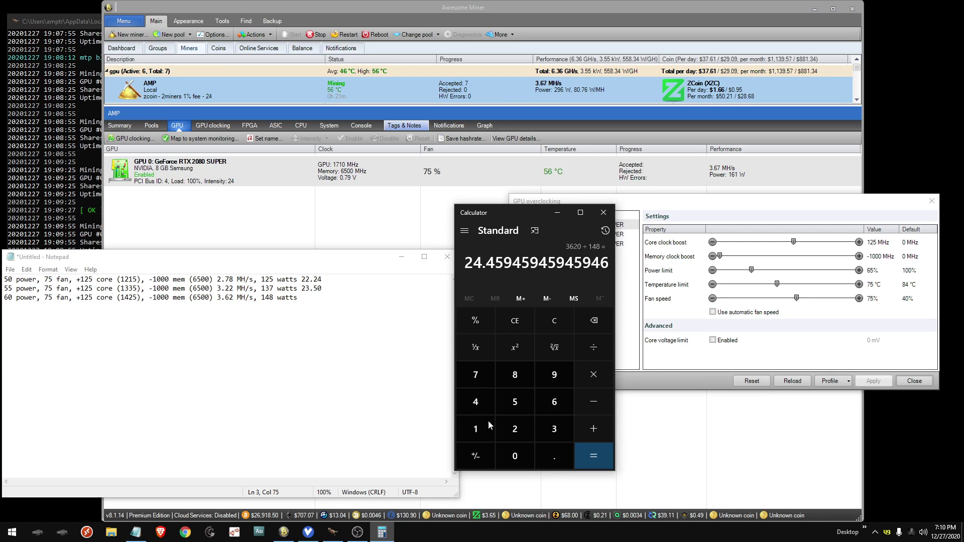
key(alt+Tab)
text(24.)
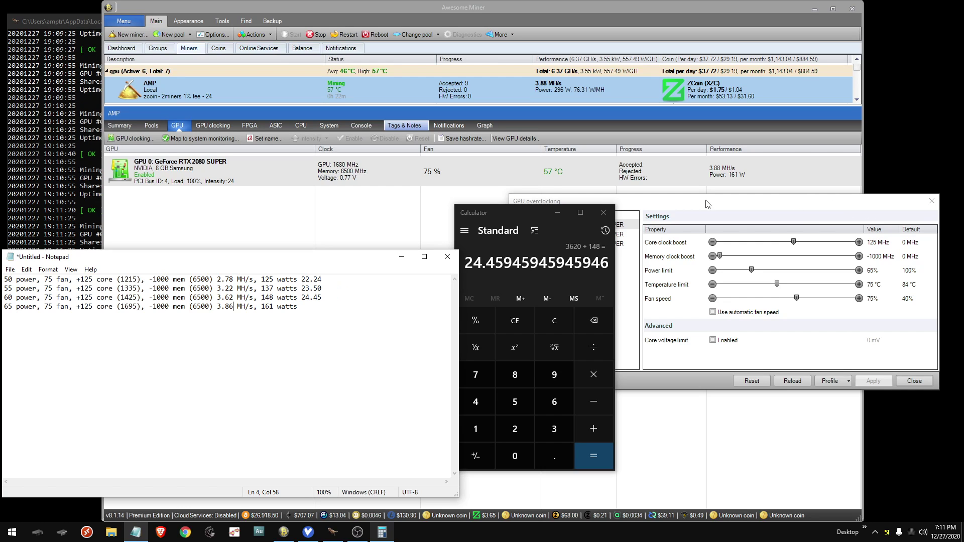
- Correct the 65% line's hashrate to 3.90 MH/s and its wattage from 160 to 161
drag(538, 210, 534, 210)
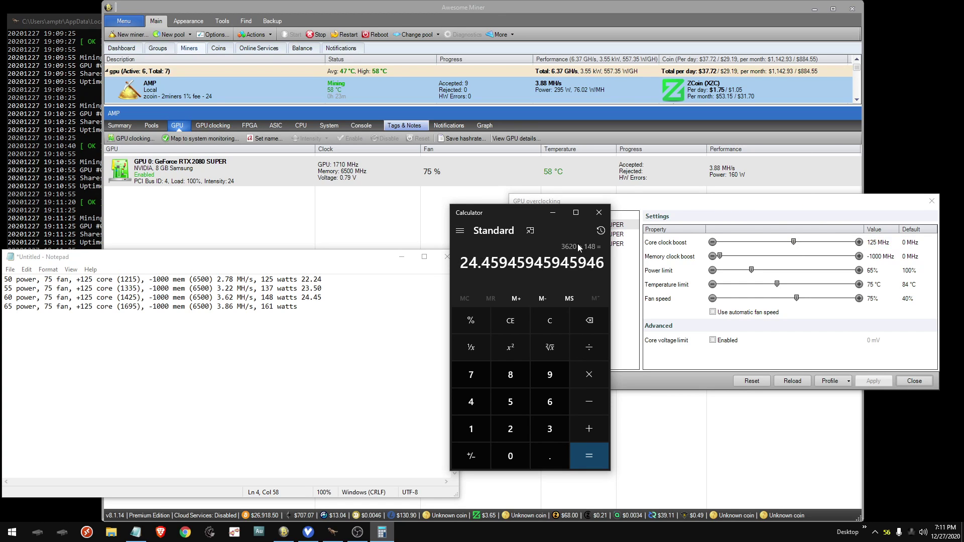
click(324, 265)
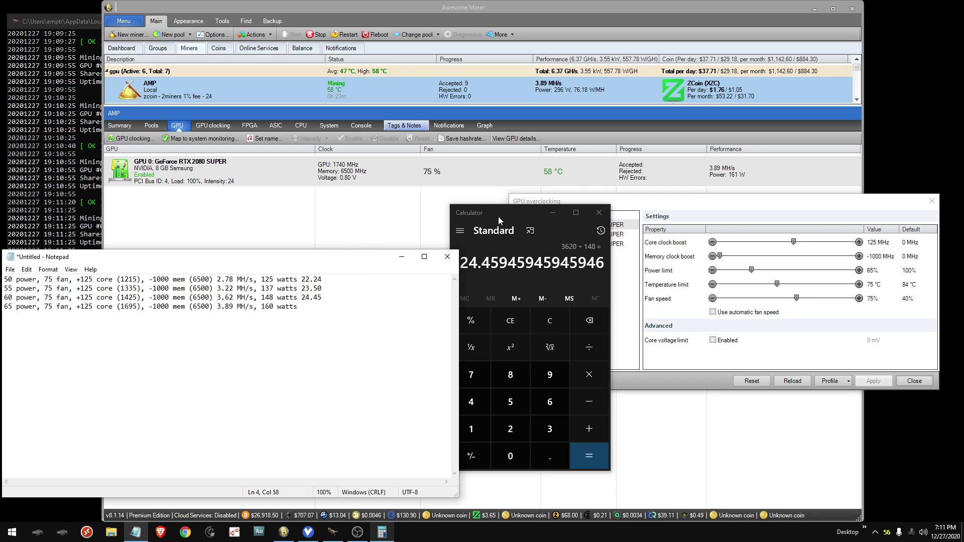
key(BackSpace)
key(BackSpace)
text(91)
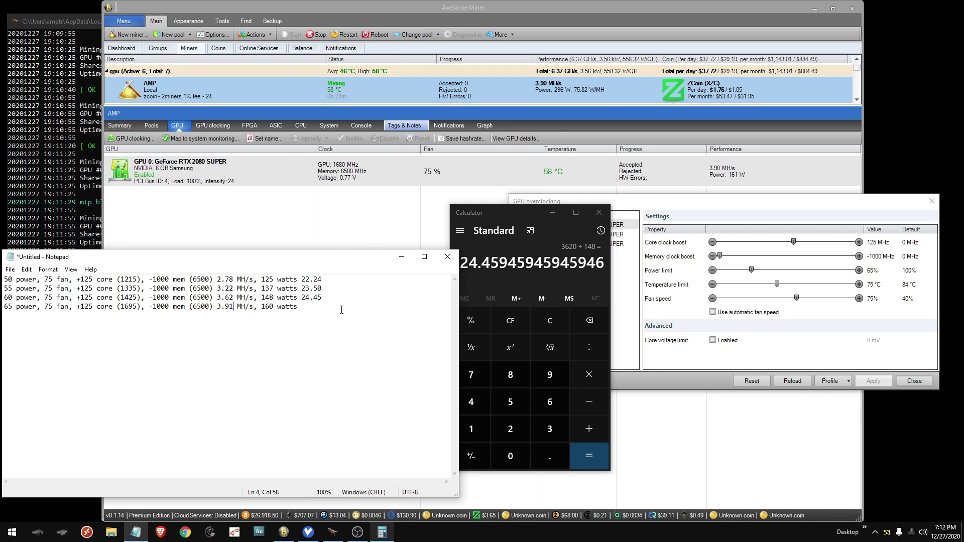
key(BackSpace)
text(0)
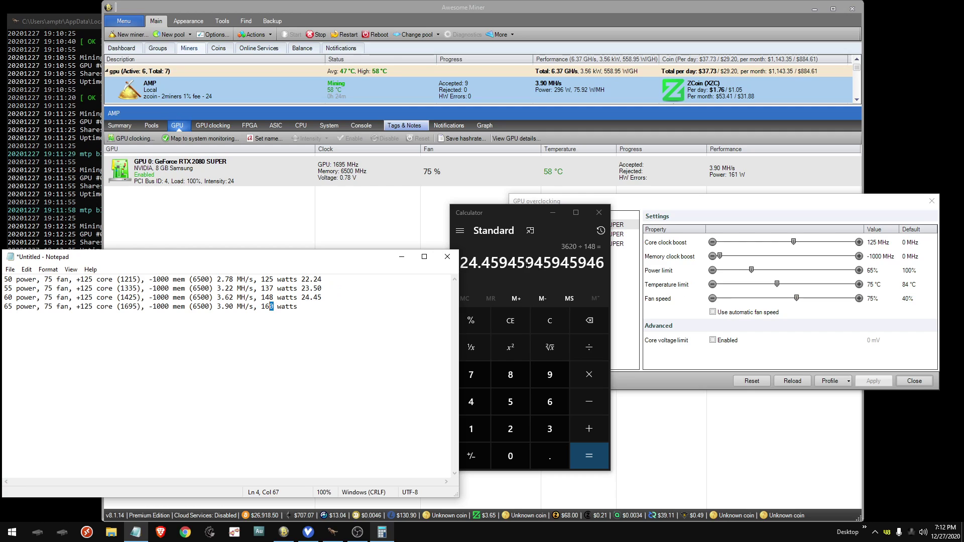
text(1)
- Set the first RTX 2080 SUPER's power limit to 70%
double_click(873, 270)
text(70)
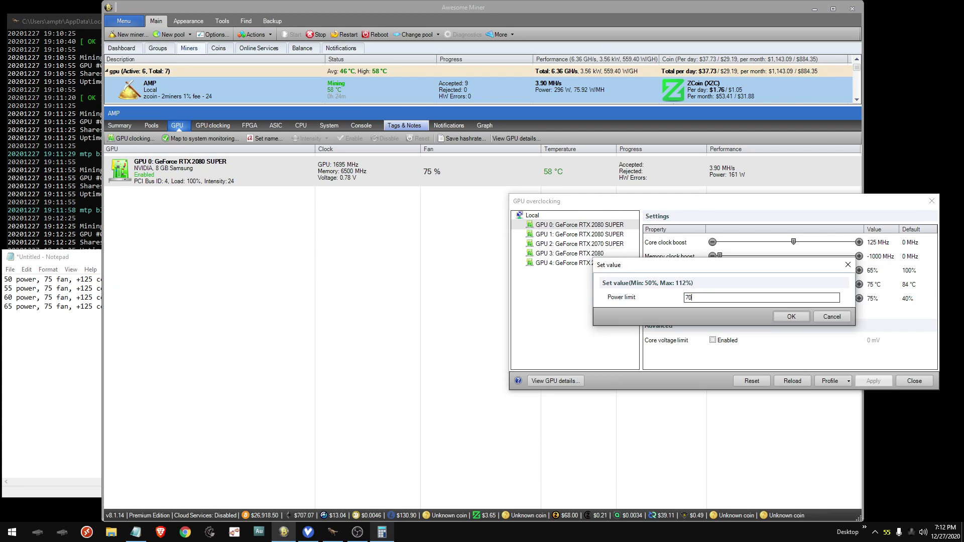
key(Return)
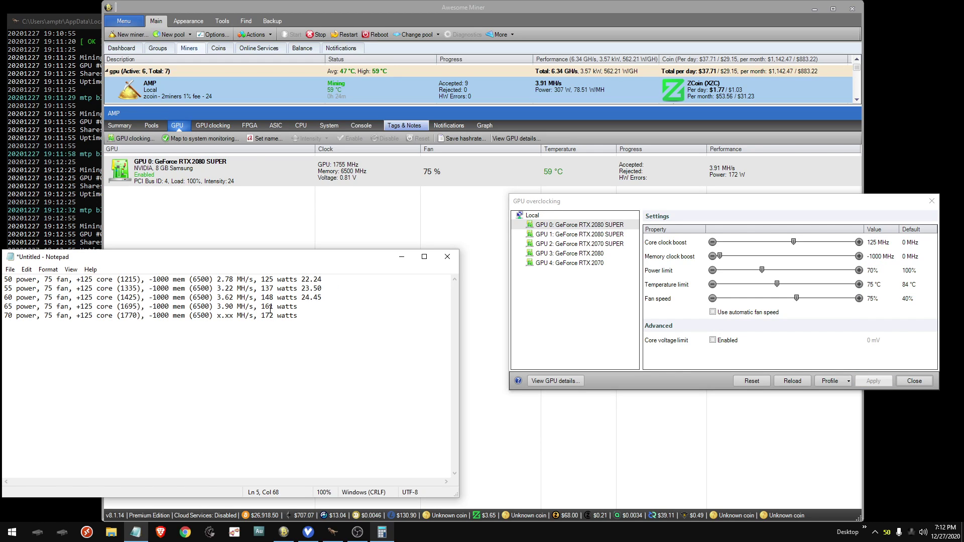
- Compute 3900 ÷ 161 in Calculator for the 65% run's efficiency
click(381, 533)
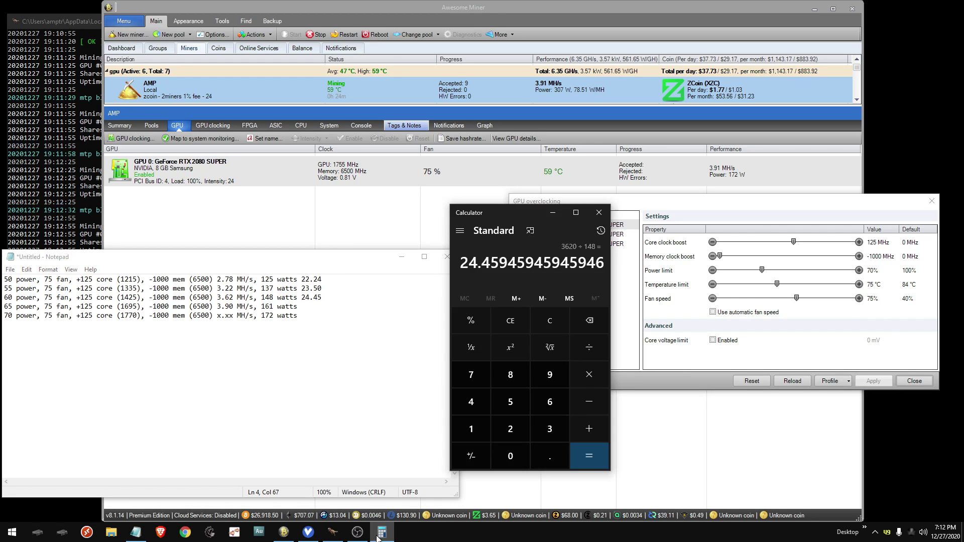
click(546, 326)
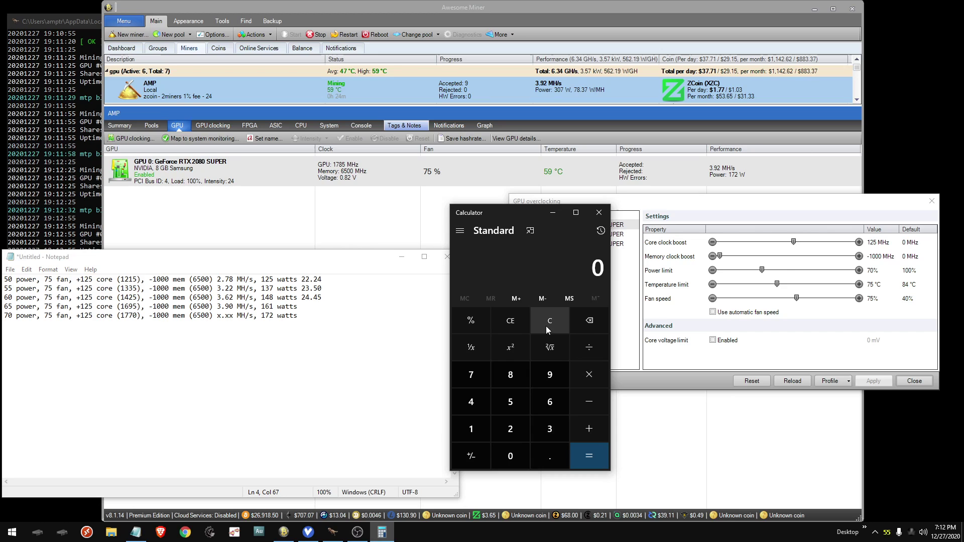
text(3900/)
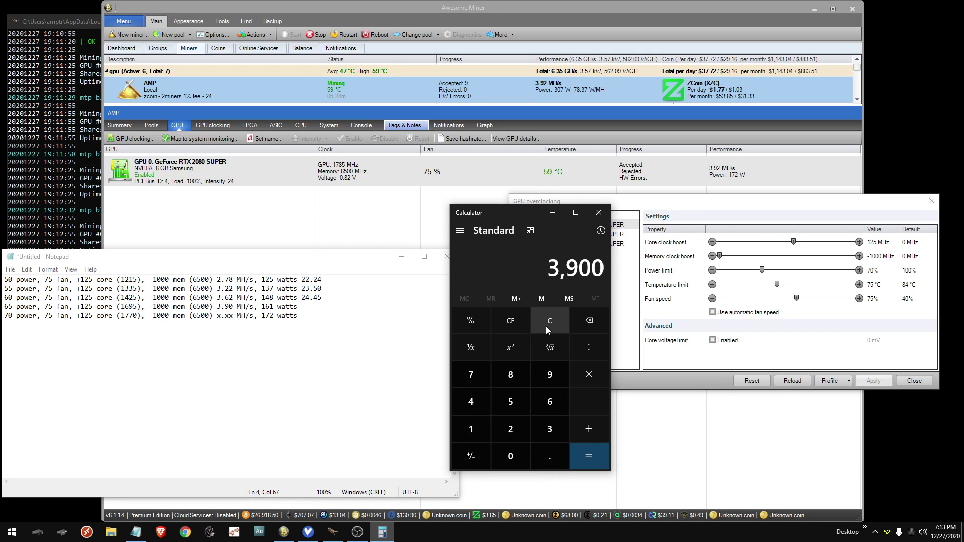
text(161)
key(Return)
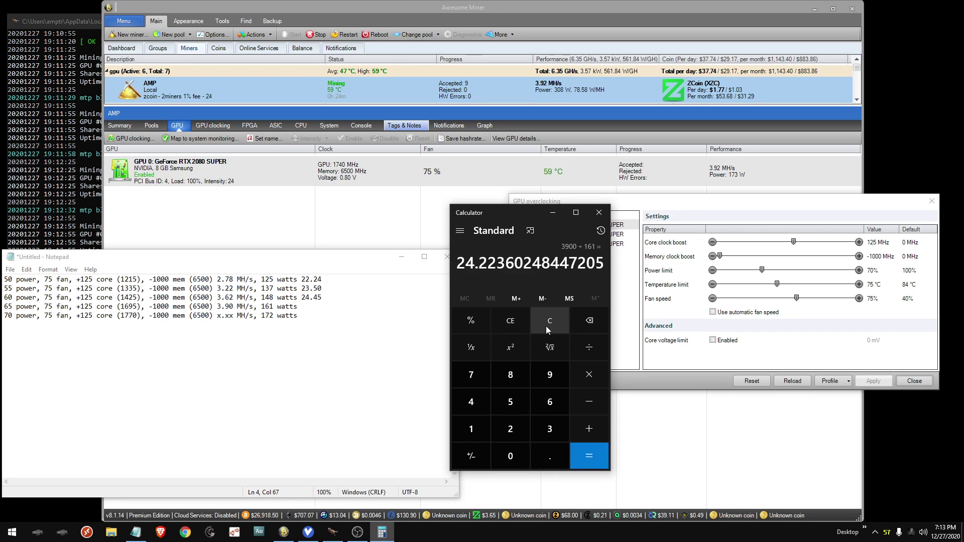
- Complete 24.22 on the 65% notes line and enter 3.9 as the 70% line's hashrate
click(313, 306)
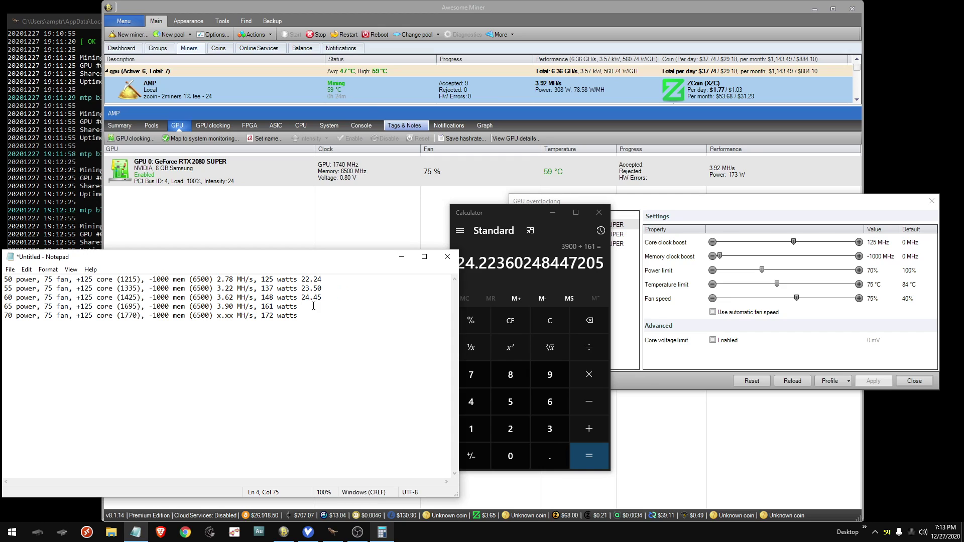
text(24.22)
drag(218, 315, 232, 316)
text(3.96)
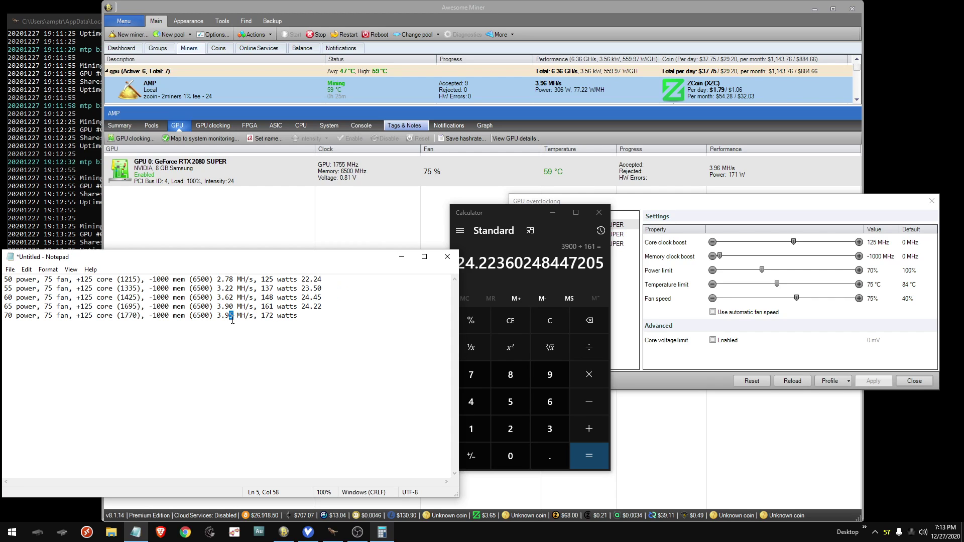
- Clear the calculator and correct the 70% line's hashrate to 3.97 in the notes
click(553, 319)
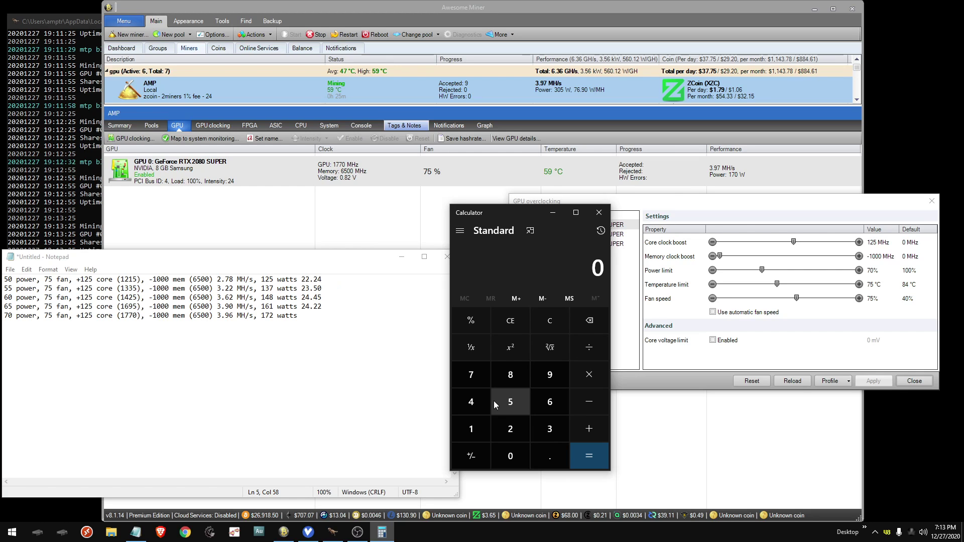
key(alt+Tab)
key(BackSpace)
text(7)
- Calculate 3970 ÷ 173 = 22.947 and start noting 22 after 172 watts on the 70% line
click(511, 212)
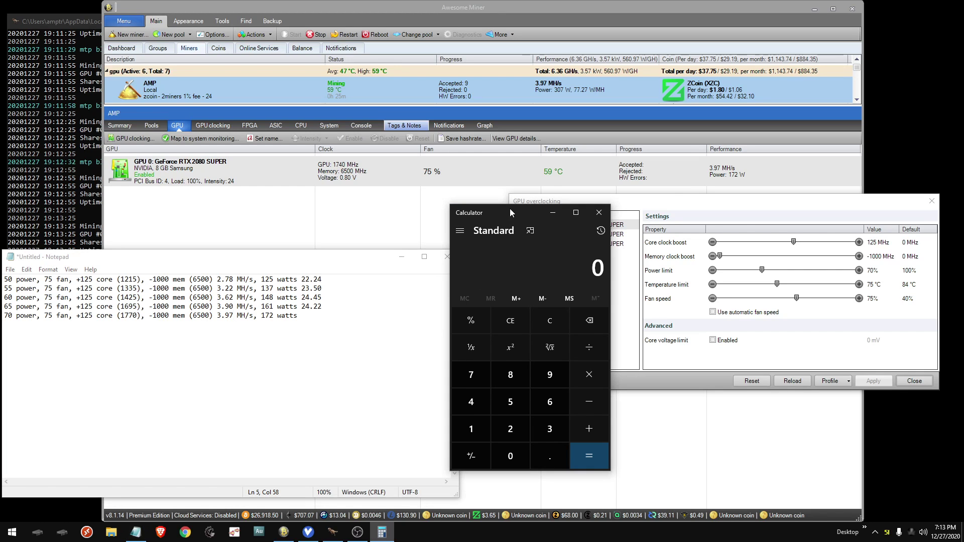
click(542, 420)
click(552, 373)
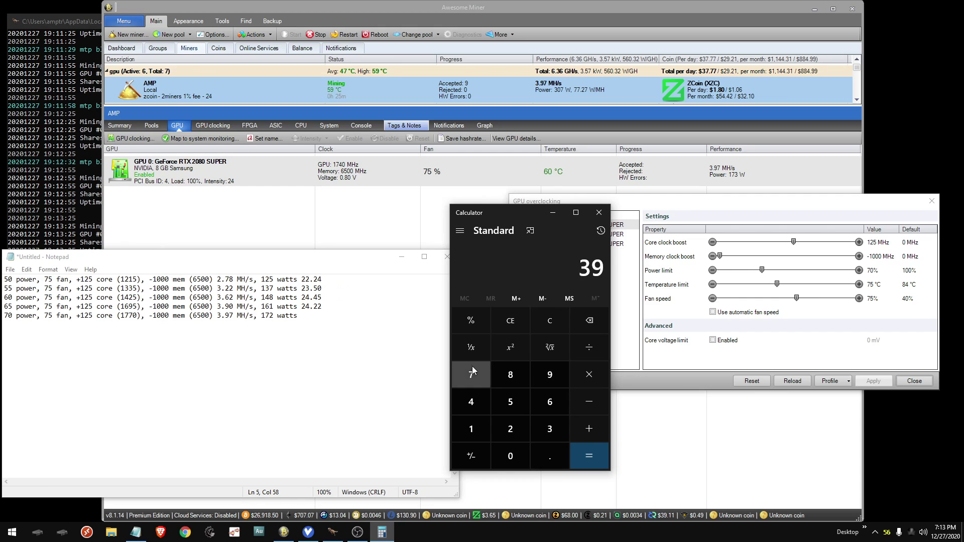
click(472, 366)
click(510, 456)
click(589, 347)
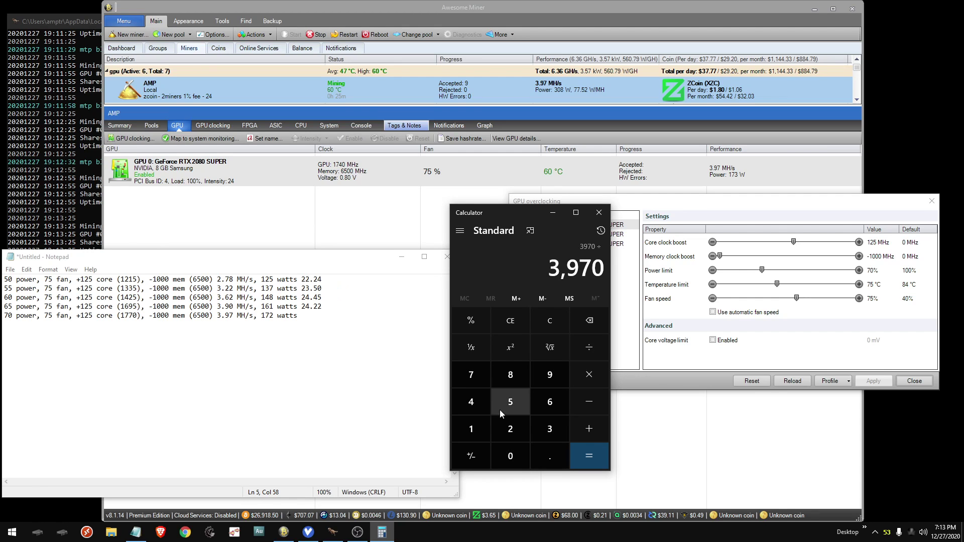
click(471, 430)
click(473, 376)
click(550, 431)
click(585, 452)
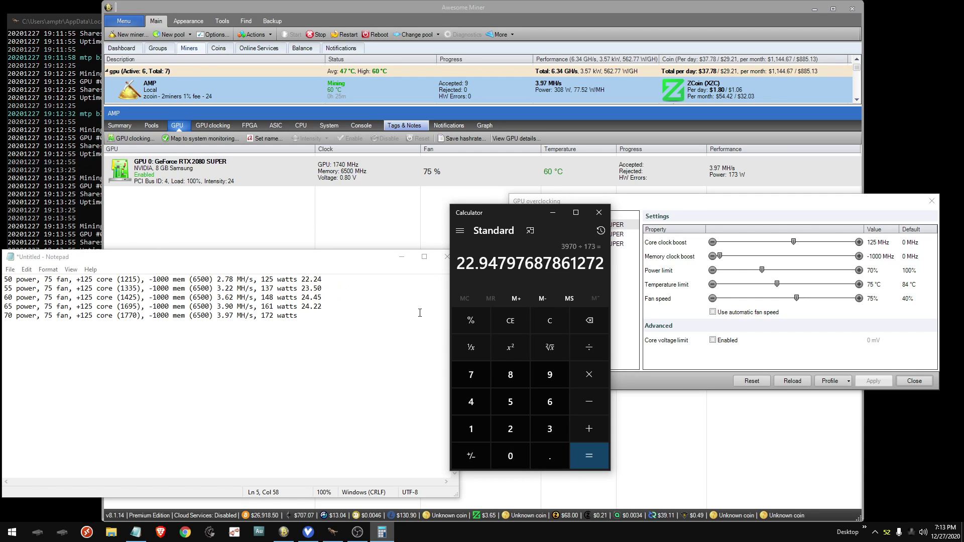
click(313, 315)
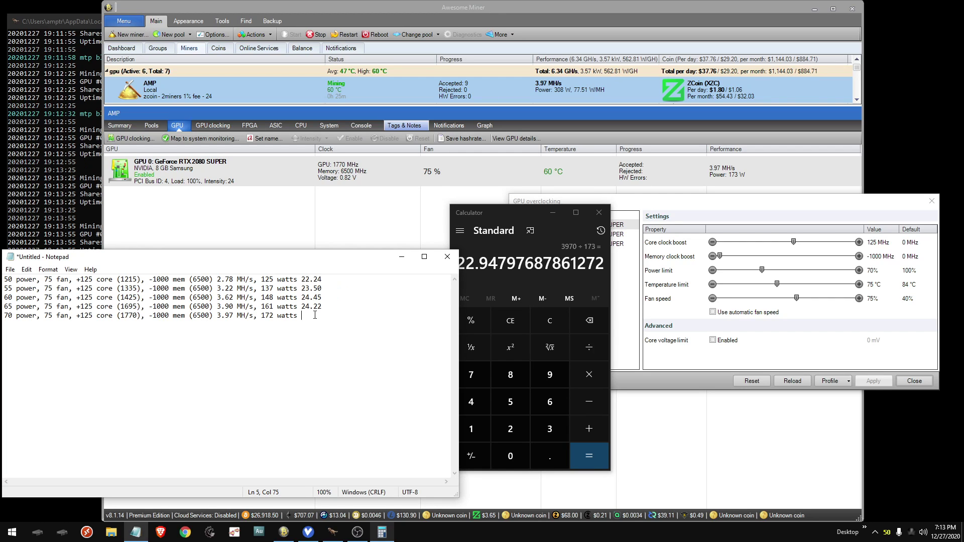
text(22.94)
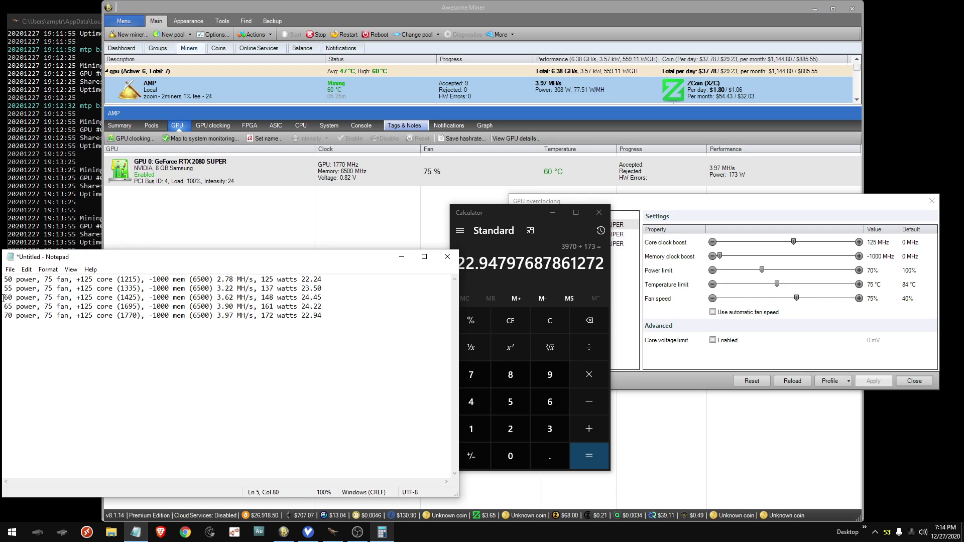
- Tag the 60% power line in Notepad with 'WINNER WINNER'
drag(4, 297, 319, 298)
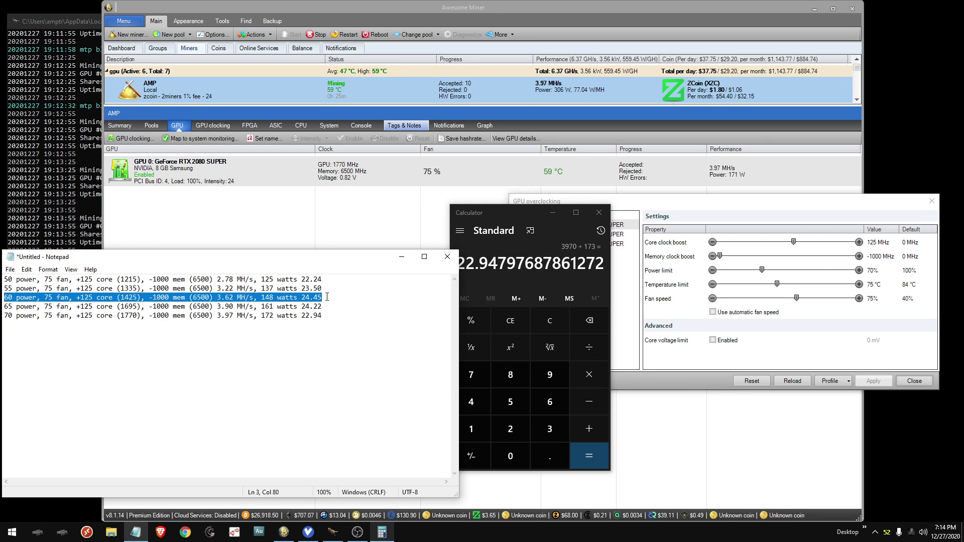
click(327, 297)
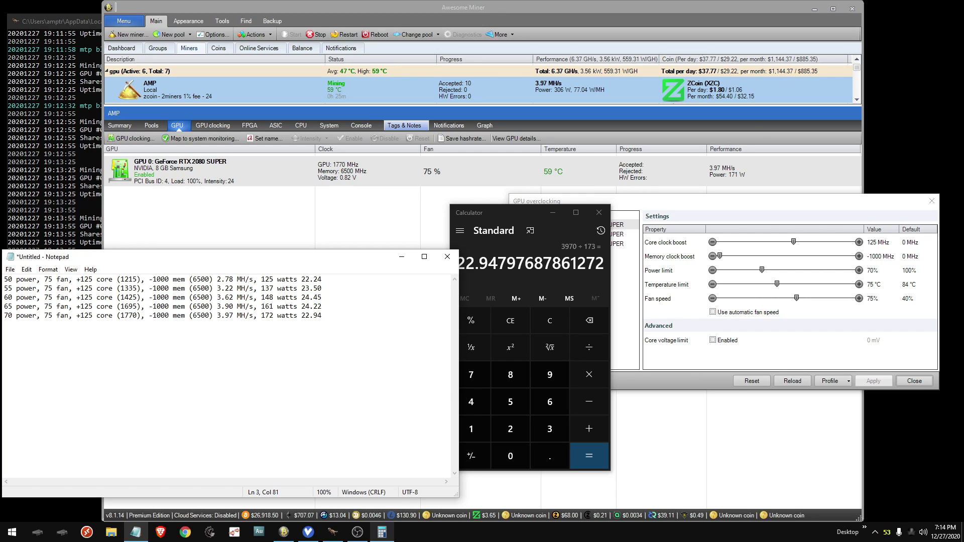
text(WINNER WIN)
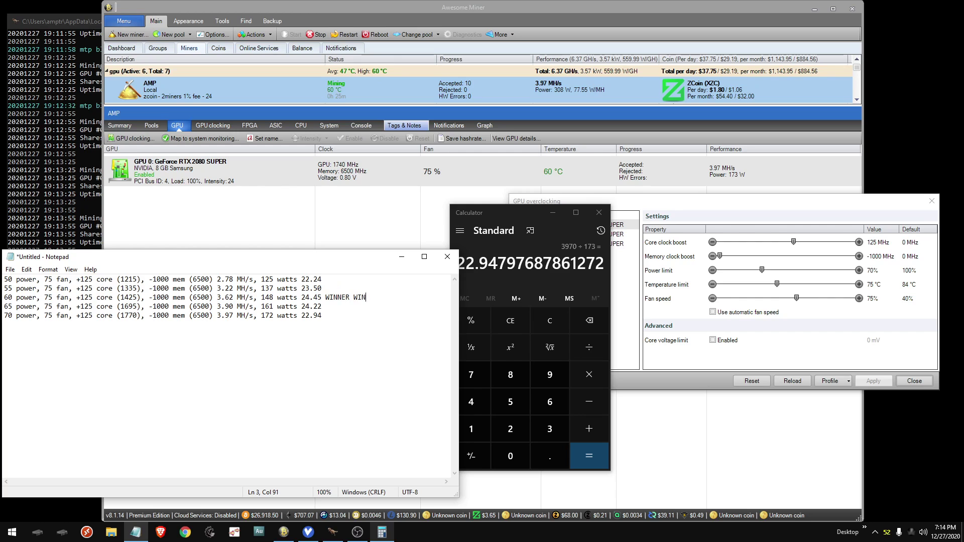
text(NER)
- Return to the GPU overclocking window and select GPU 0, the first RTX 2080 SUPER
click(618, 234)
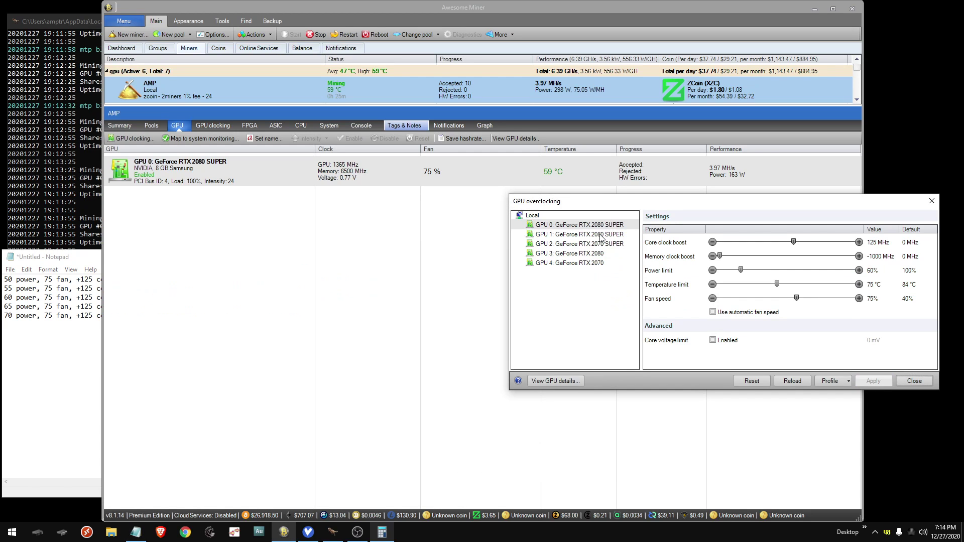
click(606, 224)
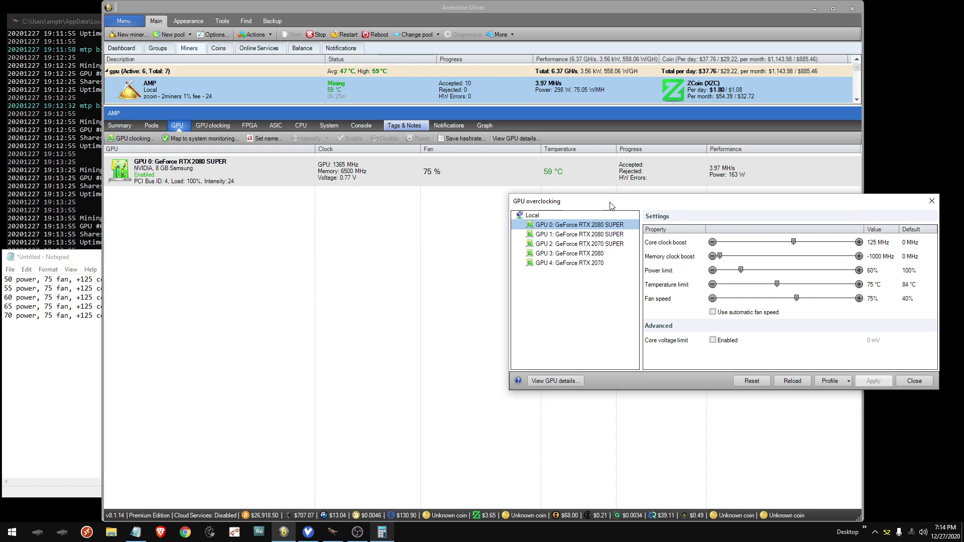
drag(611, 206, 603, 201)
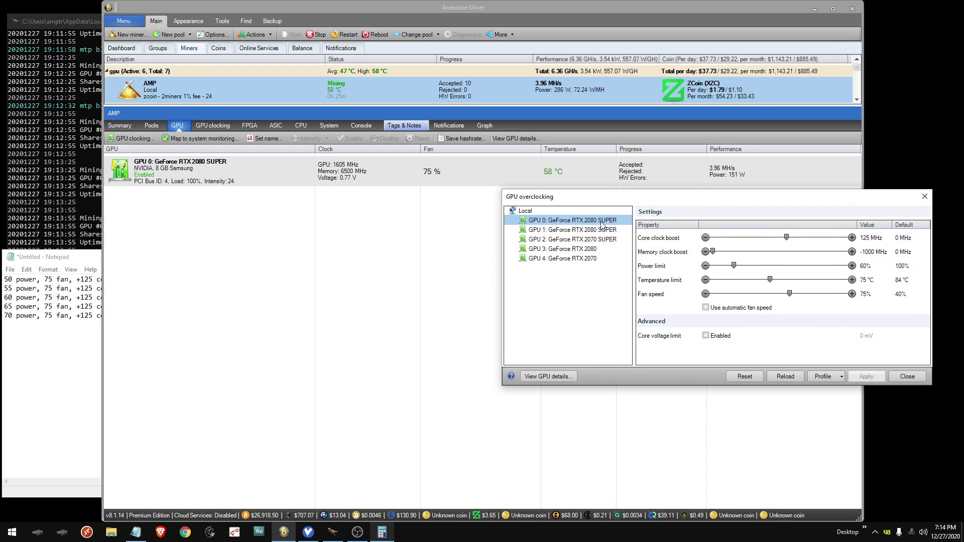
- Save GPU 0's tuned settings as the clocking profile 'MTP 2080 SUPER TEST'
click(833, 377)
click(835, 412)
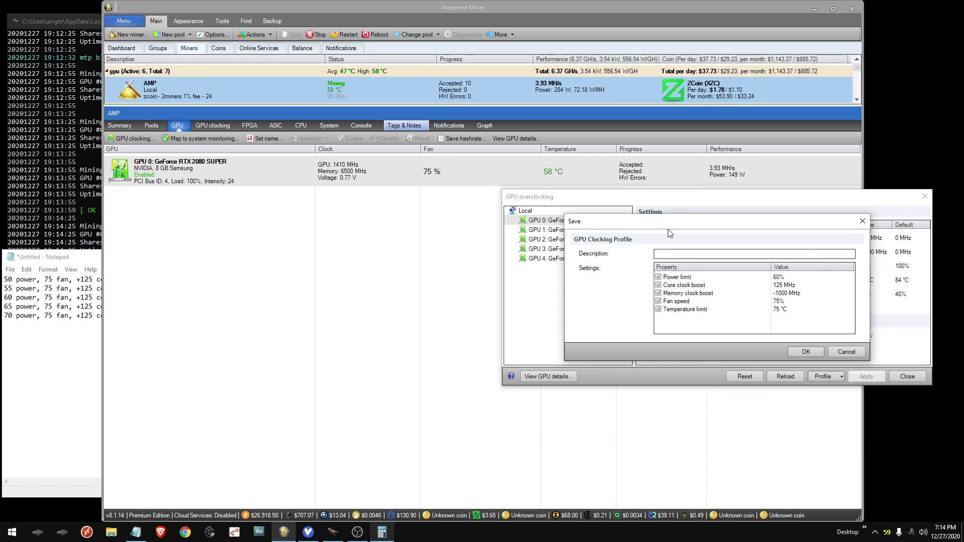
text(MTP 2080 SUPER )
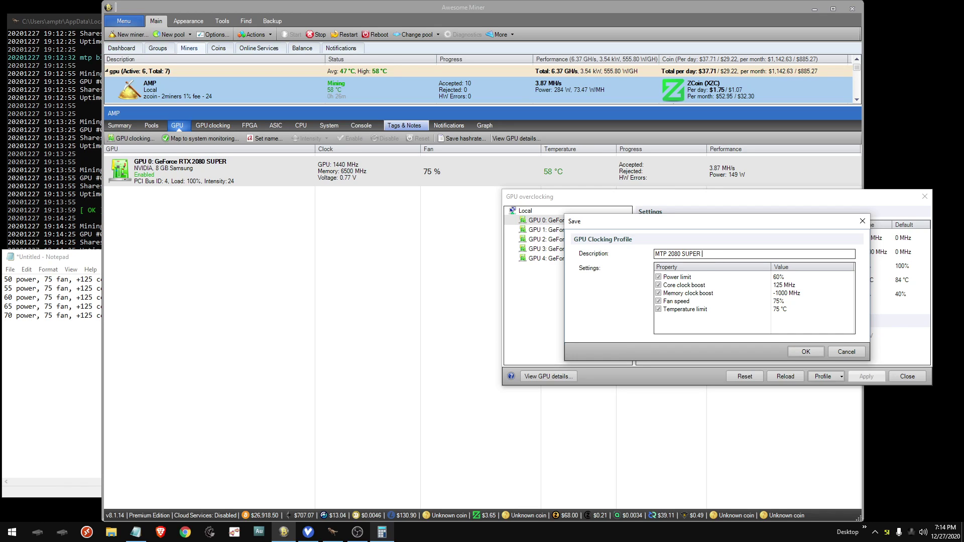
text(TEST)
click(800, 353)
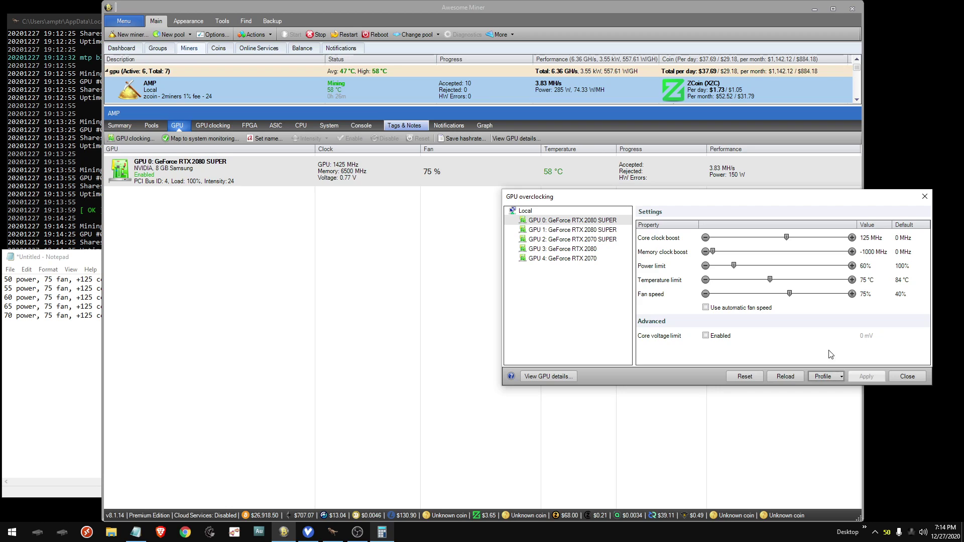
- Load the MTP 2080 SUPER TEST profile onto GPU 1 and apply it
click(601, 229)
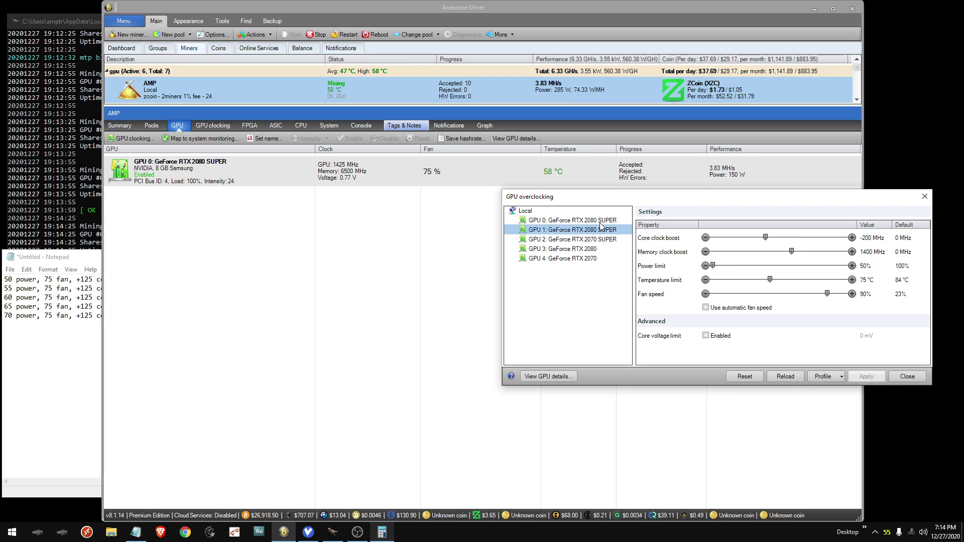
click(824, 377)
click(831, 391)
scroll(412, 276, down, 3)
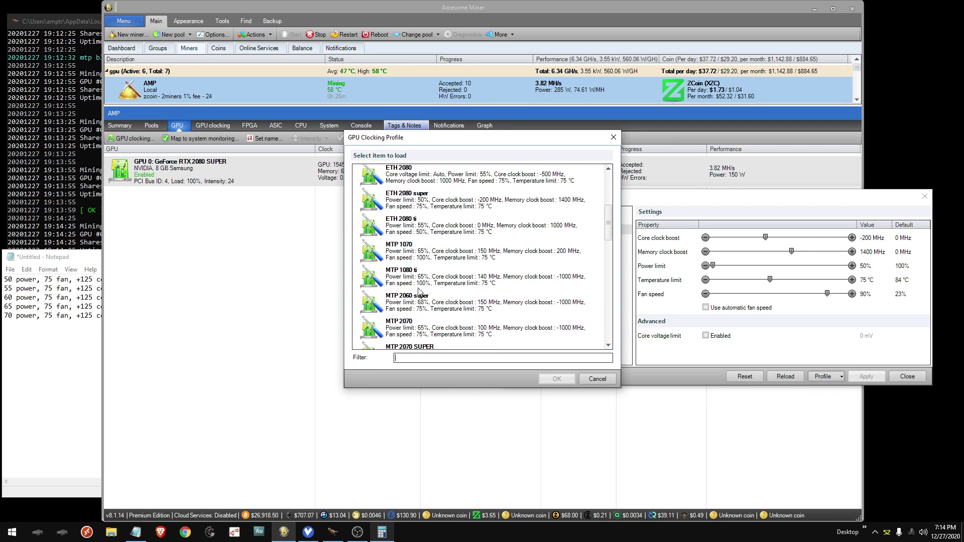
scroll(425, 330, down, 1)
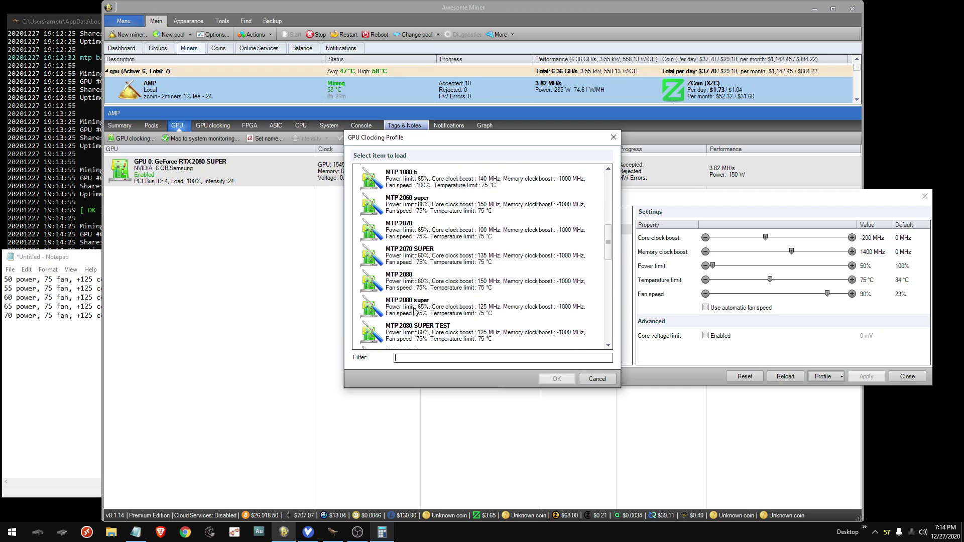
click(414, 309)
scroll(418, 310, down, 1)
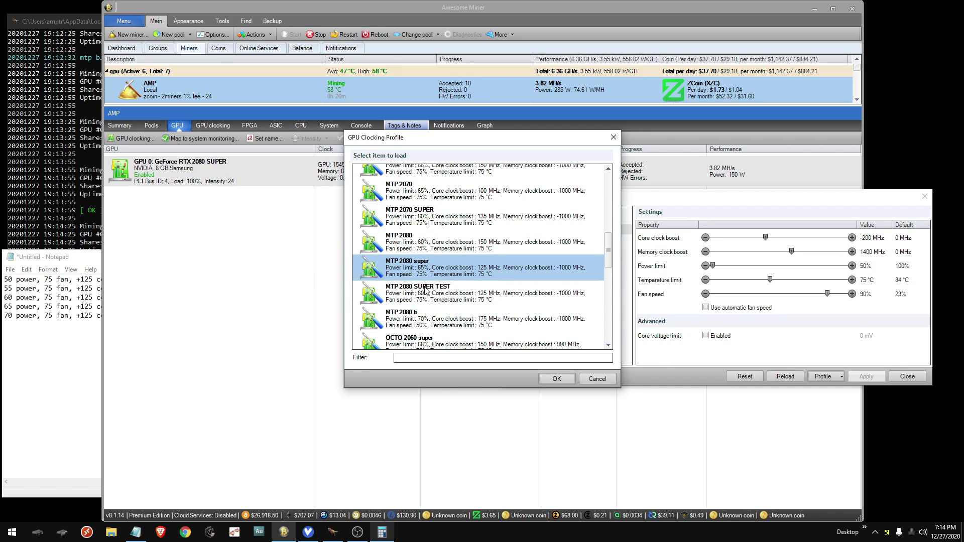
click(425, 291)
click(557, 379)
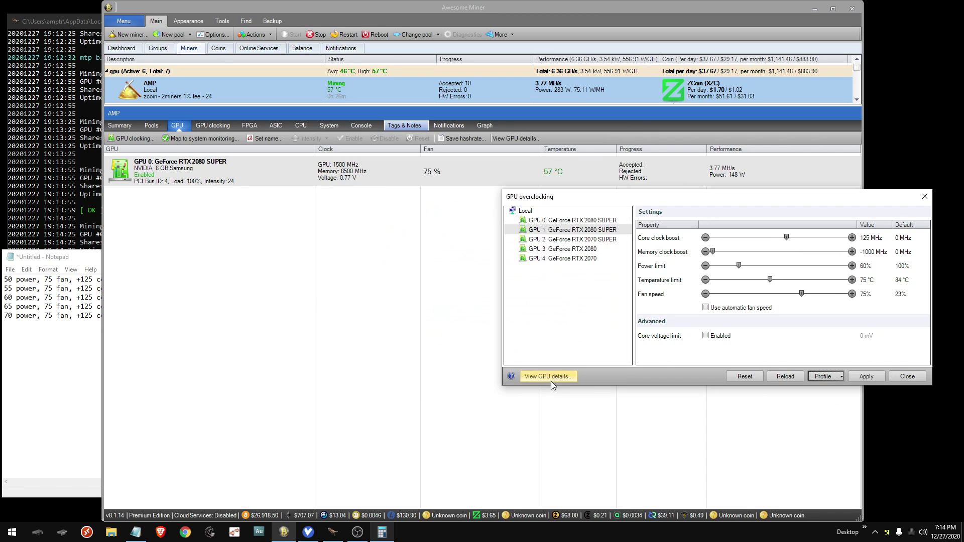
click(866, 378)
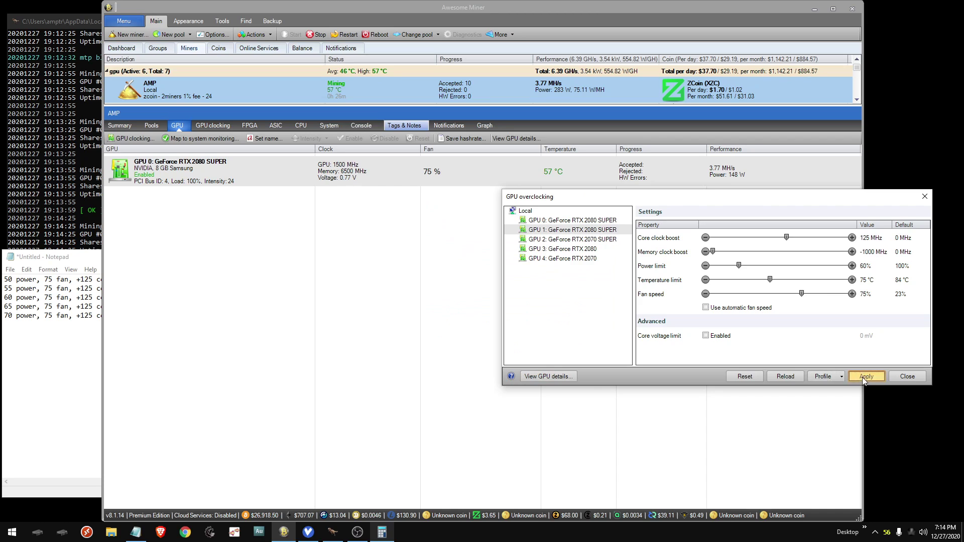
- Load the MTP 2070 SUPER profile onto GPU 2, the RTX 2070 SUPER, and apply it
click(583, 240)
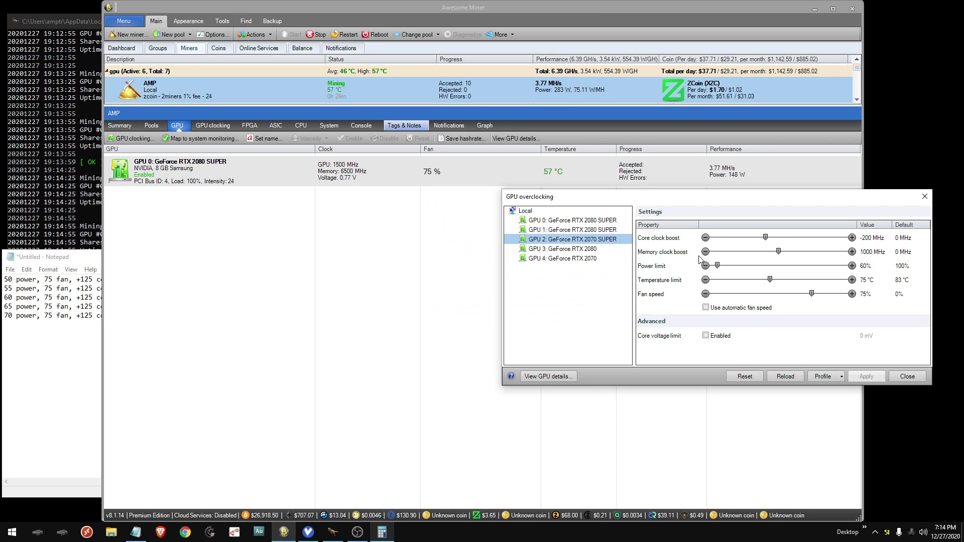
click(820, 377)
click(821, 387)
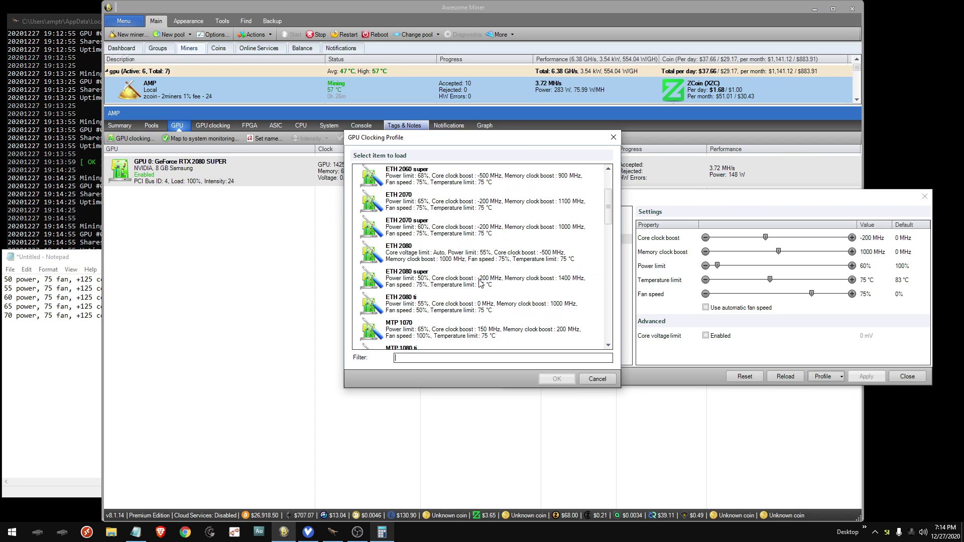
drag(537, 146, 425, 149)
scroll(341, 281, down, 1)
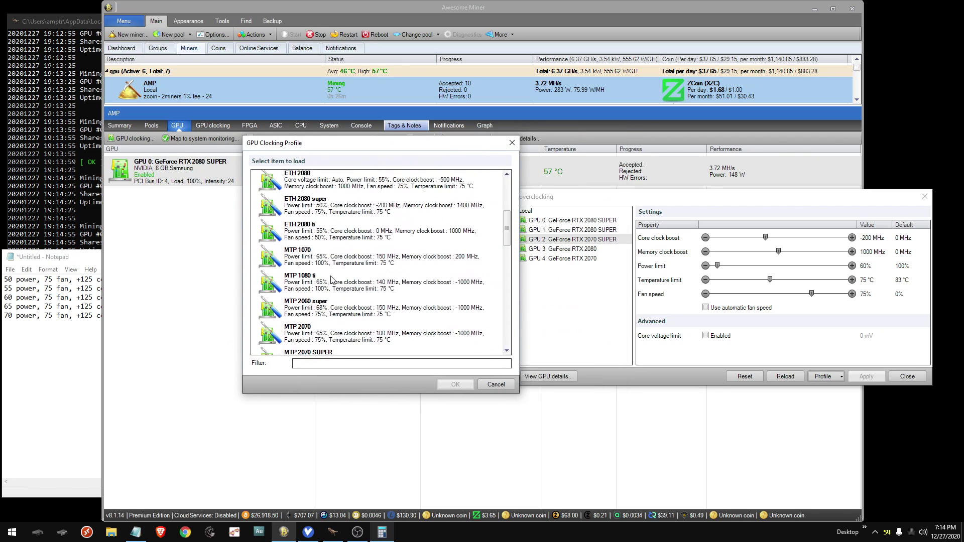
scroll(336, 287, down, 3)
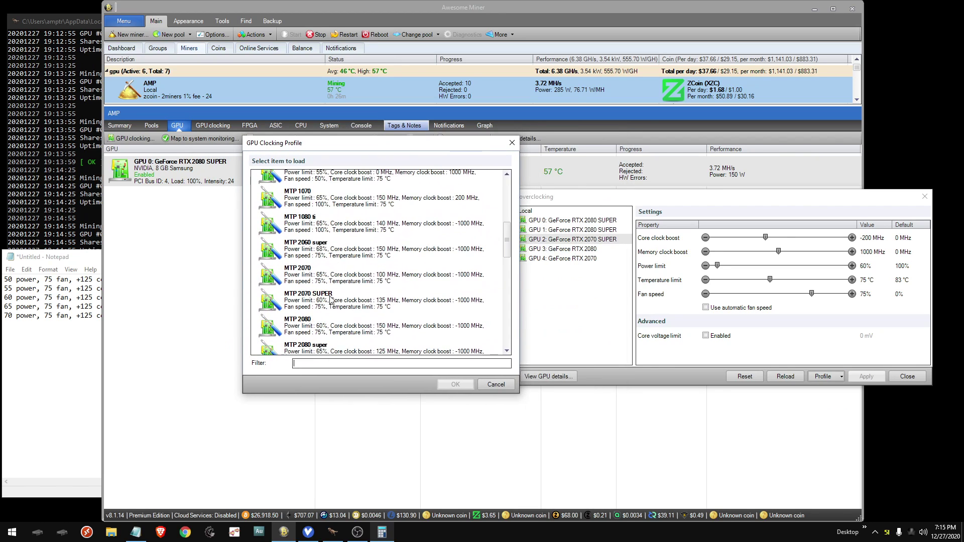
double_click(333, 301)
click(867, 377)
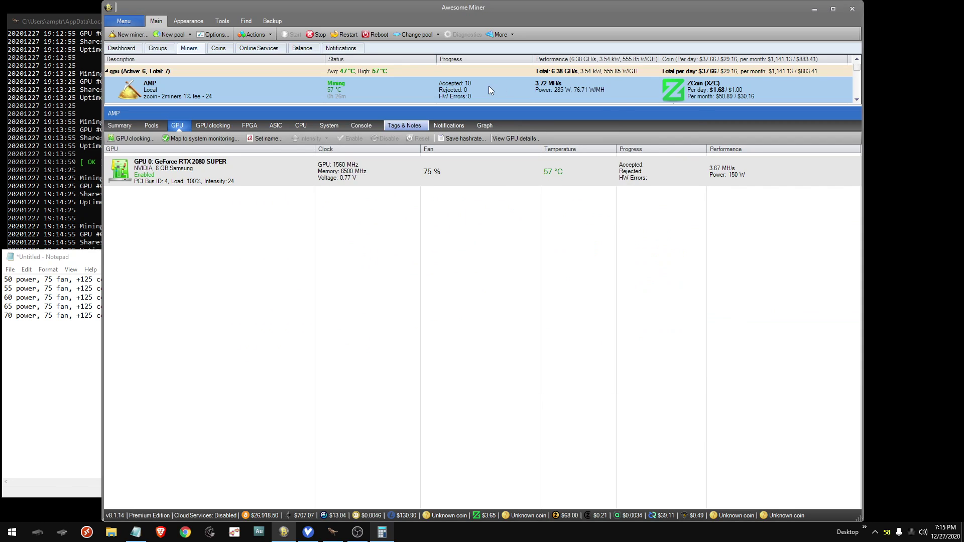
- Change the AMP miner's GPU selection from GPU 0 only to All
double_click(489, 85)
click(643, 359)
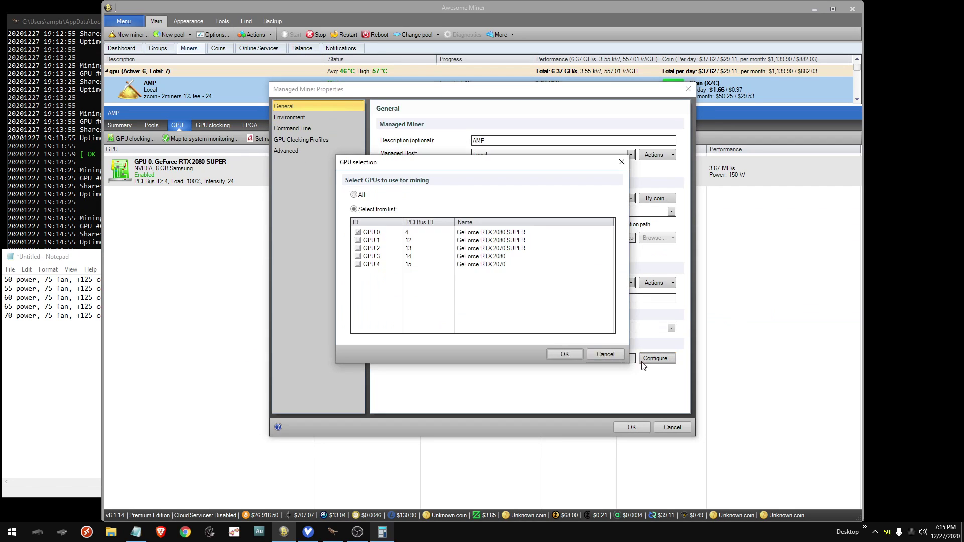
click(356, 194)
click(565, 355)
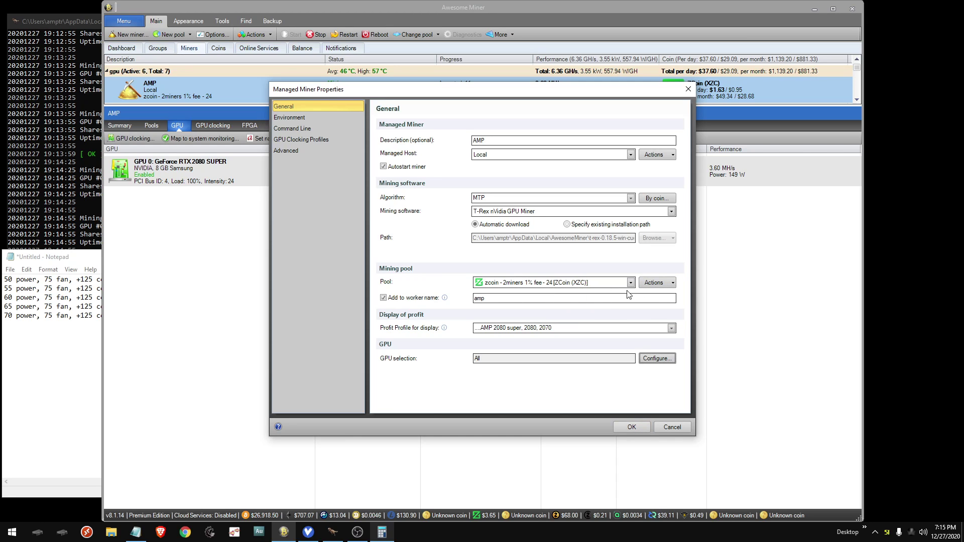
- Review the zcoin pool's advanced parameters, including -i 24 intensity, and close its properties
click(647, 284)
click(668, 319)
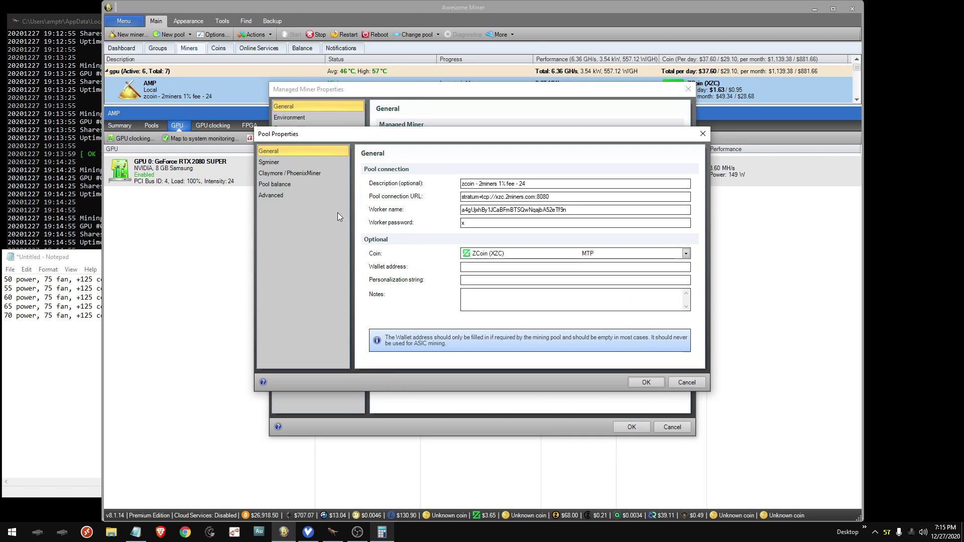
click(271, 196)
click(383, 199)
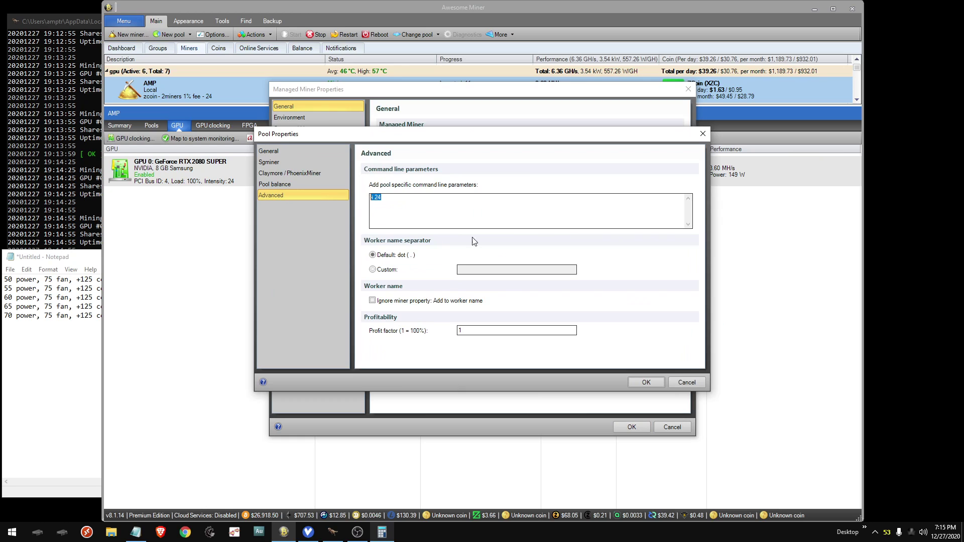
click(406, 204)
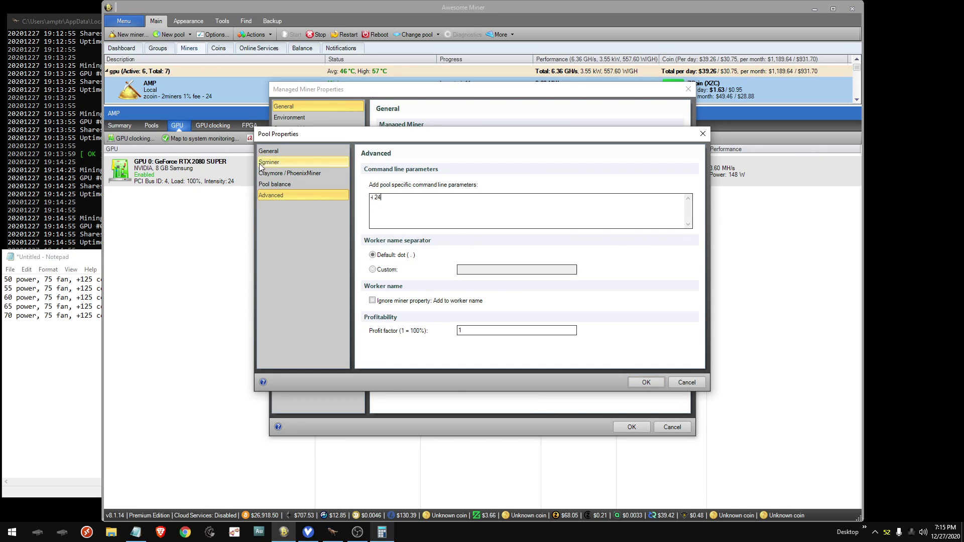
click(647, 383)
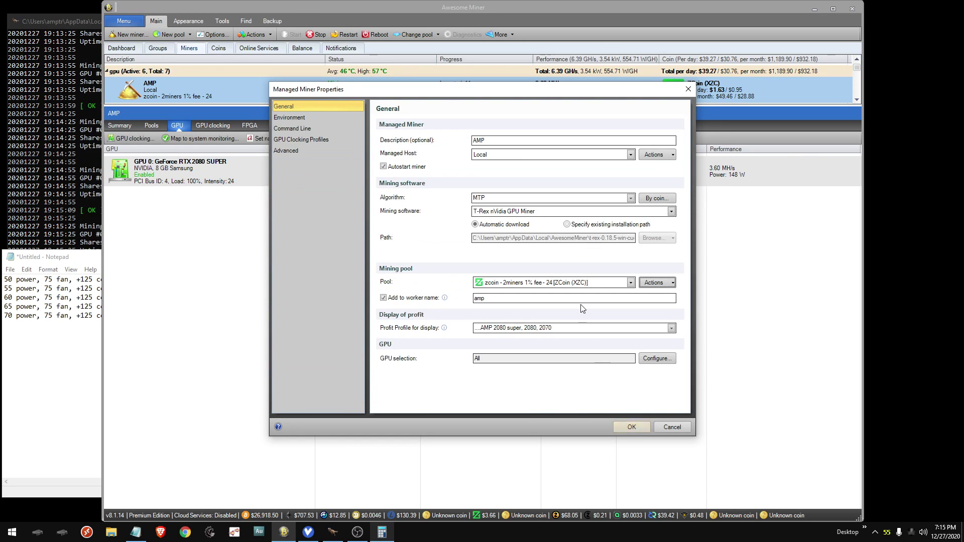
- Confirm the All-GPU setting and restart the AMP miner with Stop/Start
click(635, 426)
right_click(547, 88)
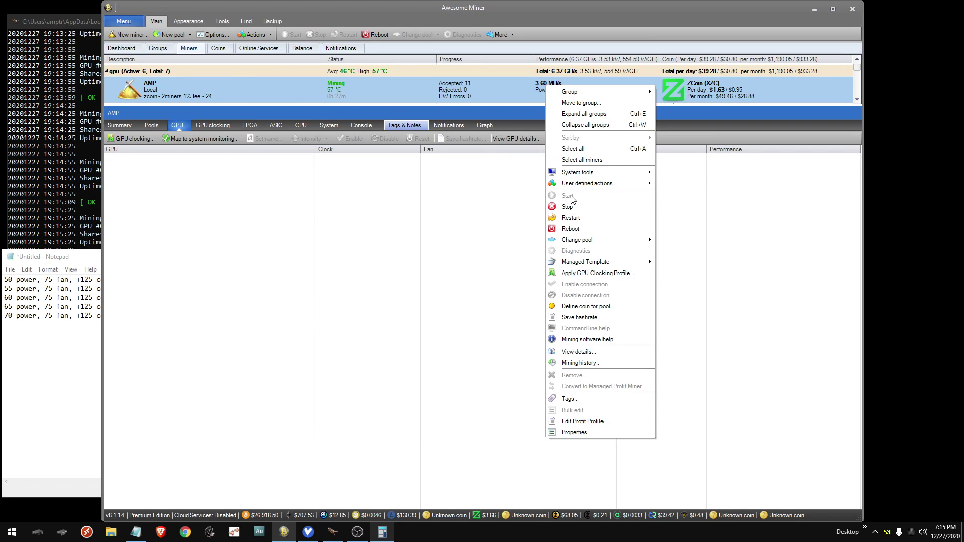
click(567, 196)
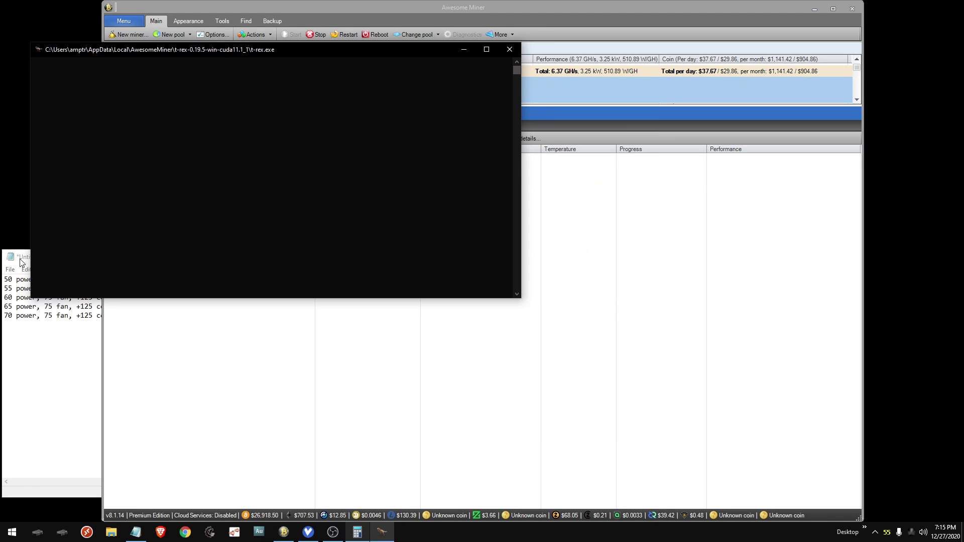
- Bring the Notepad test results in front of the console and select all five result lines
drag(21, 262, 22, 270)
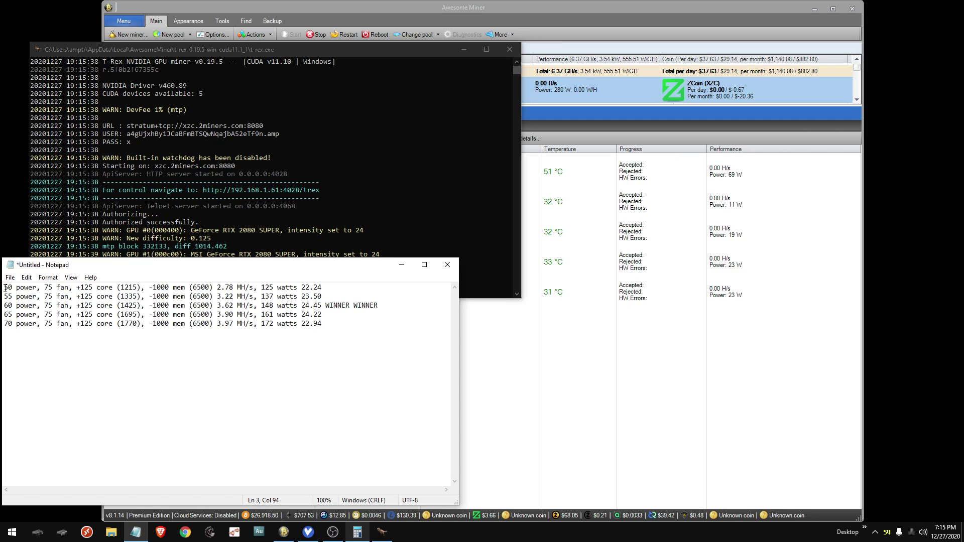
drag(6, 288, 334, 327)
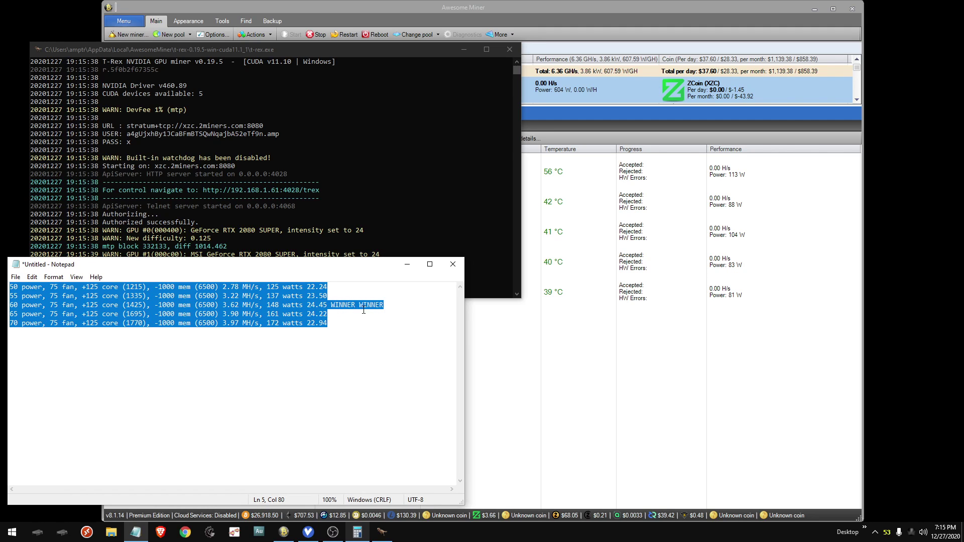
click(333, 532)
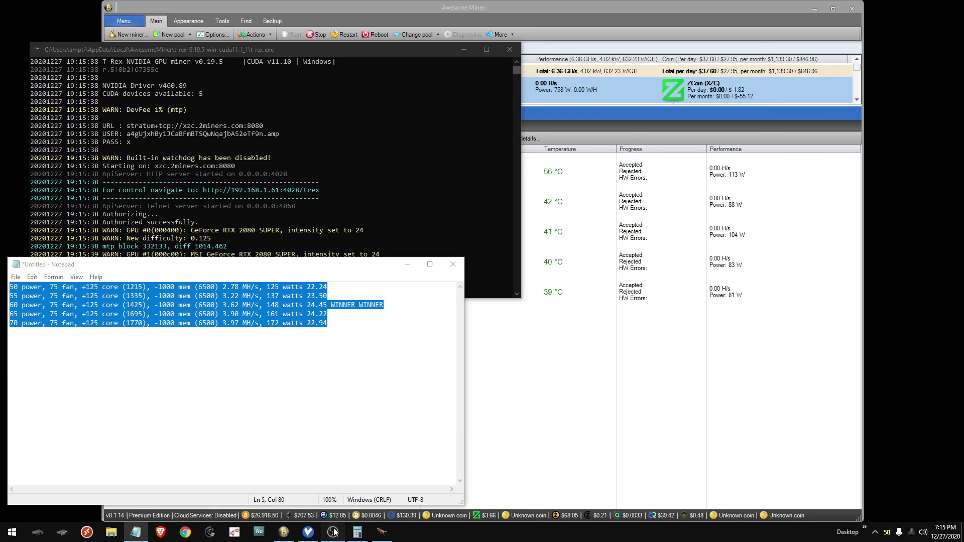